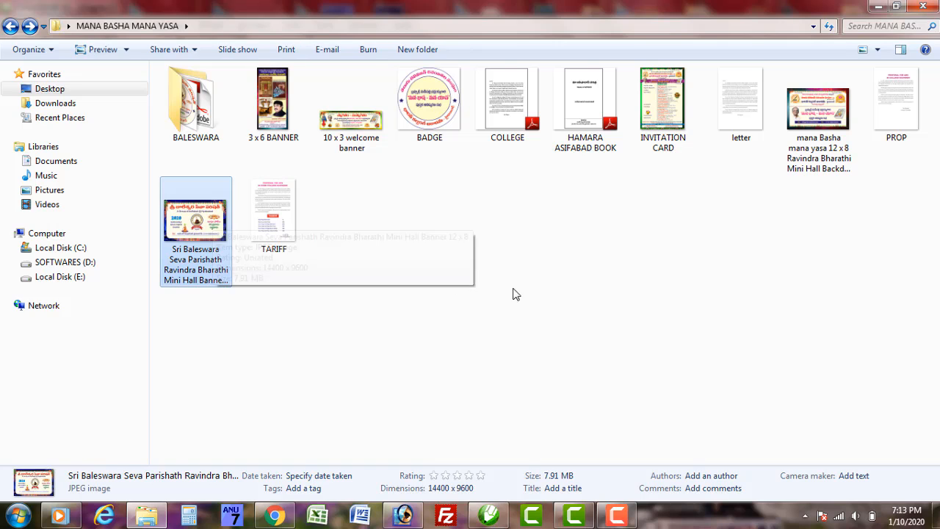
# Preview the mana Basha mana yasa 12 x 8 Ravindra Bharathi Mini Hall Backdrop Banner image and close the viewer.
pyautogui.click(514, 294)
pyautogui.doubleClick(817, 110)
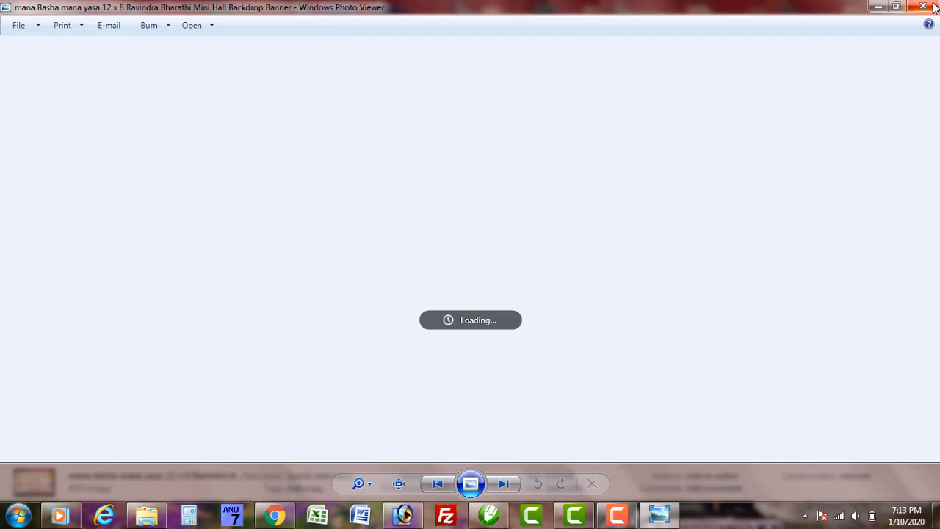
pyautogui.click(929, 6)
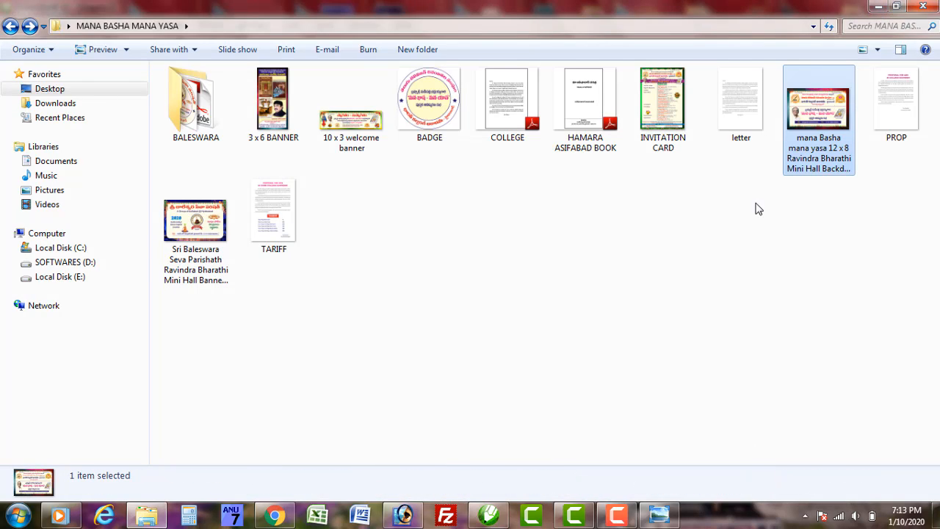
# Switch to CorelDRAW, scale the banner reference image to about 10.5 by 7 feet and place it beside the empty page.
pyautogui.click(497, 523)
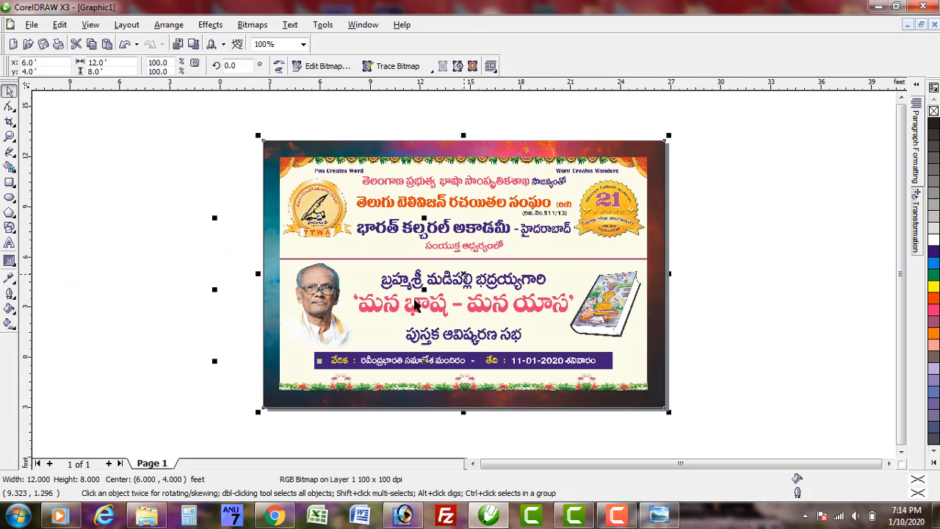
pyautogui.scroll(-1, 416, 304)
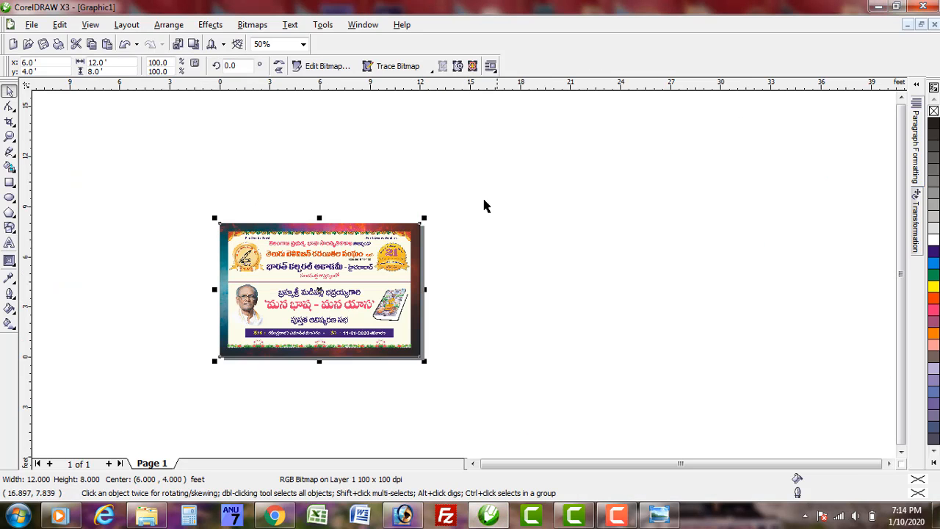
pyautogui.moveTo(423, 219); pyautogui.dragTo(331, 284)
pyautogui.moveTo(281, 309); pyautogui.dragTo(497, 243)
pyautogui.moveTo(551, 297); pyautogui.dragTo(614, 355)
pyautogui.press('F2')
pyautogui.moveTo(193, 201); pyautogui.dragTo(644, 403)
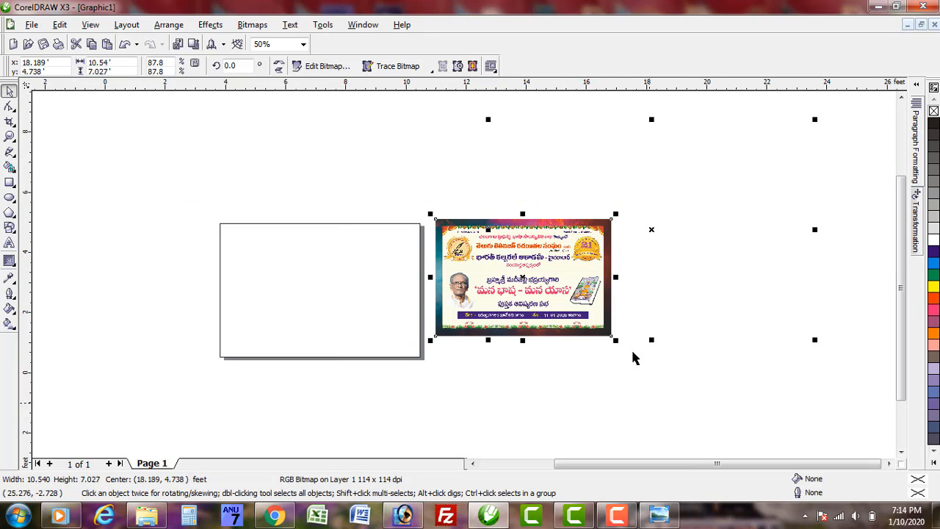
pyautogui.click(359, 122)
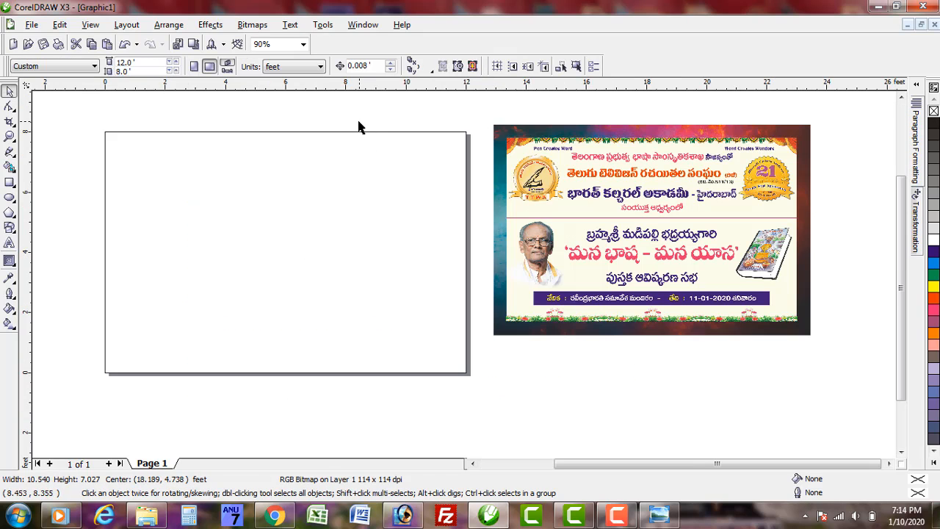
# Create a page-sized 12 by 8 foot rectangle and apply an inside contour with 1 step.
pyautogui.doubleClick(10, 183)
pyautogui.click(9, 262)
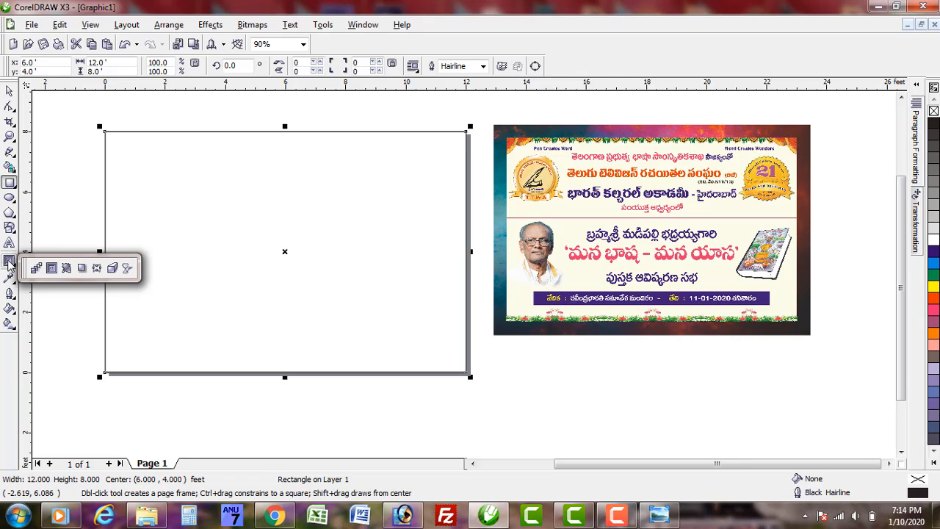
pyautogui.click(52, 268)
pyautogui.moveTo(115, 147); pyautogui.dragTo(191, 150)
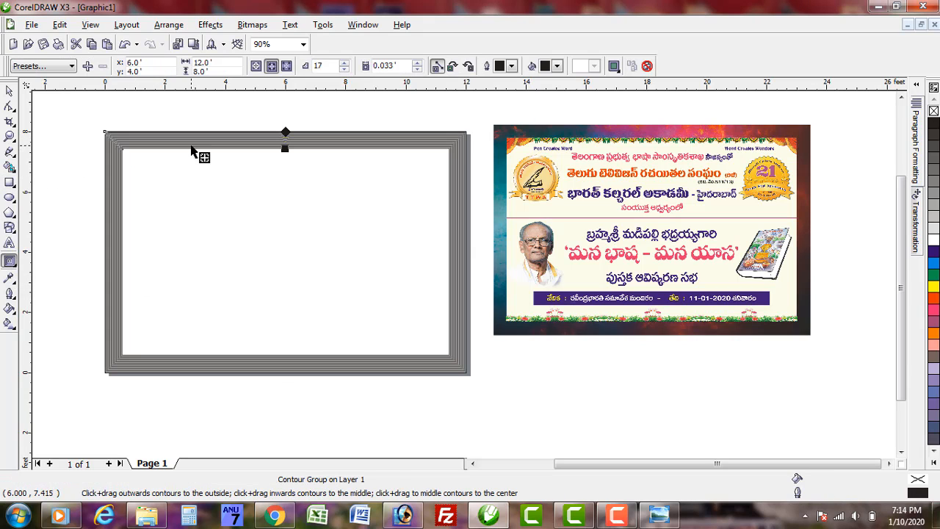
pyautogui.write('1')
pyautogui.press('Tab')
# Try to set the contour offset to 10 feet.
pyautogui.write('10')
pyautogui.press('Return')
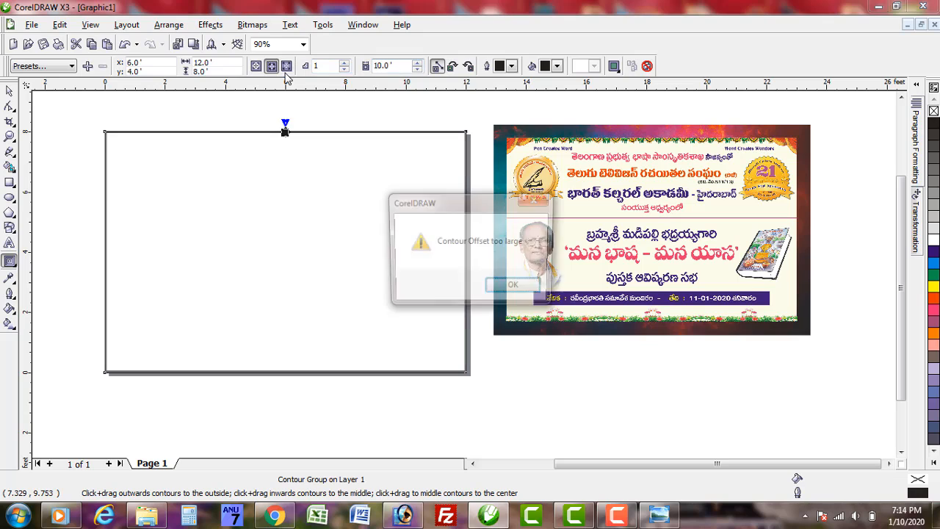
pyautogui.click(517, 291)
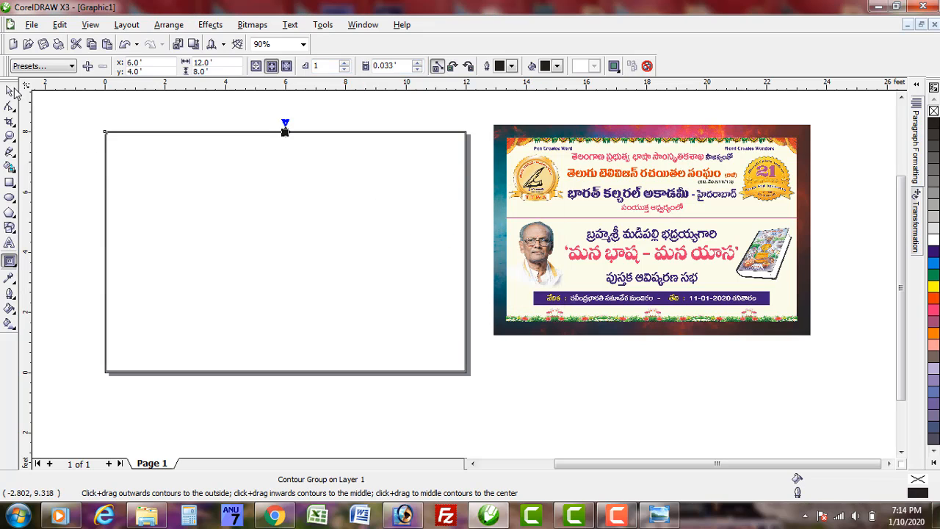
# Change the drawing units to inches.
pyautogui.press('space')
pyautogui.click(267, 105)
pyautogui.click(285, 67)
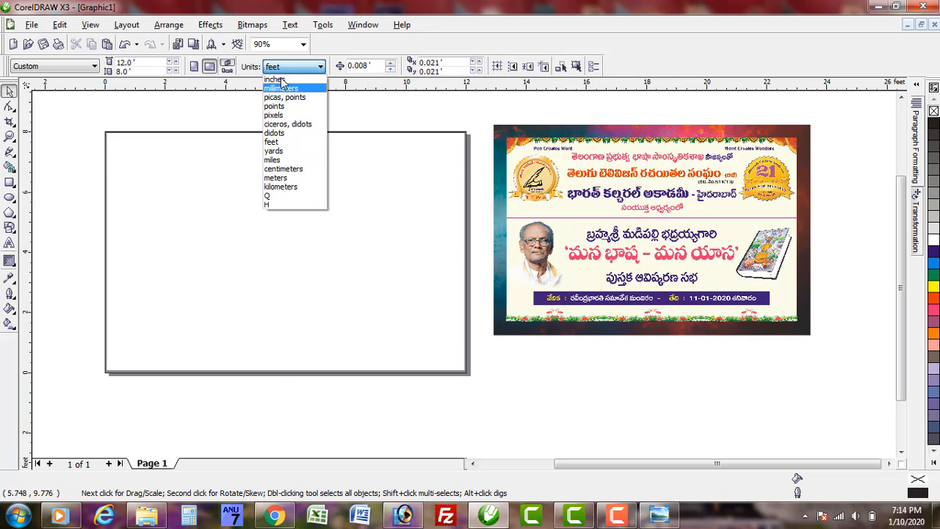
pyautogui.click(283, 79)
# Set the frame's inside contour to a single step with an offset of 6 inches.
pyautogui.click(297, 133)
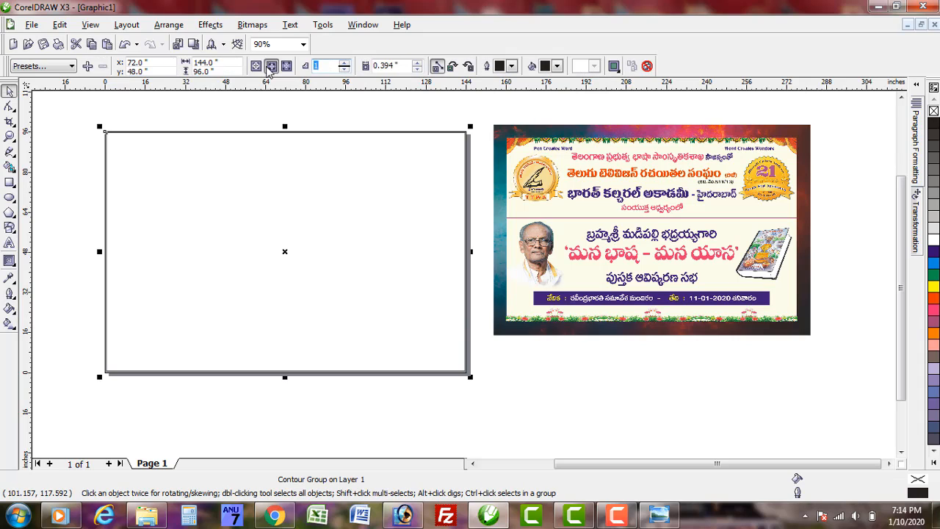
pyautogui.click(271, 66)
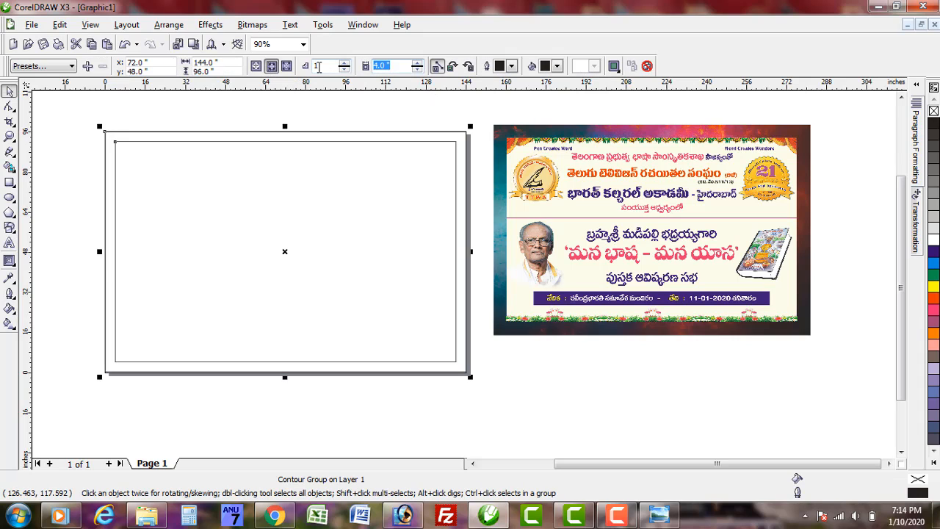
pyautogui.write('8')
pyautogui.press('Return')
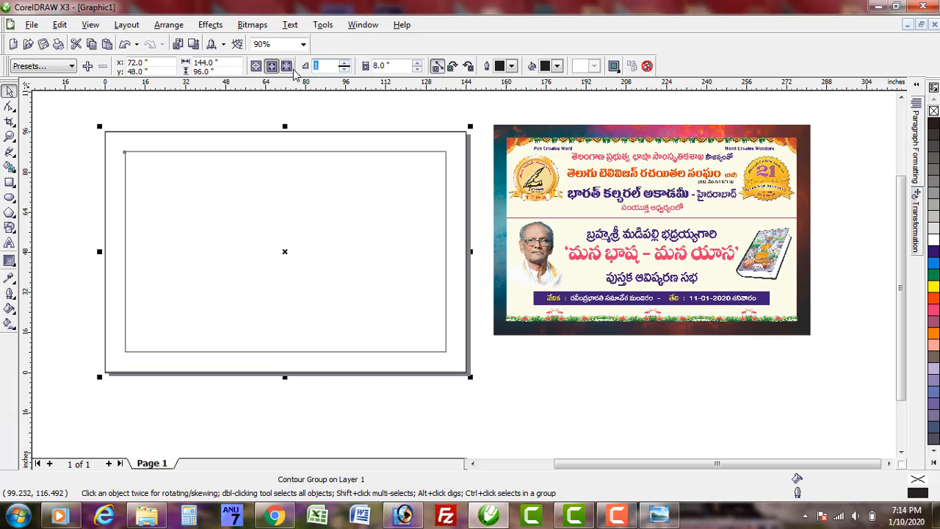
pyautogui.press('Return')
# Break the contour group apart and fill the inner rectangle with 10% black, without an outline.
pyautogui.rightClick(333, 146)
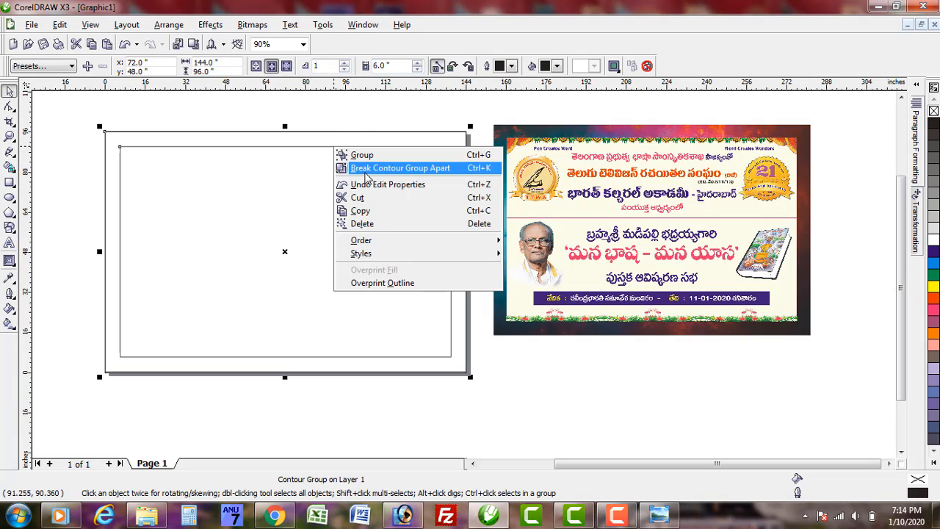
pyautogui.click(341, 165)
pyautogui.click(338, 117)
pyautogui.click(345, 145)
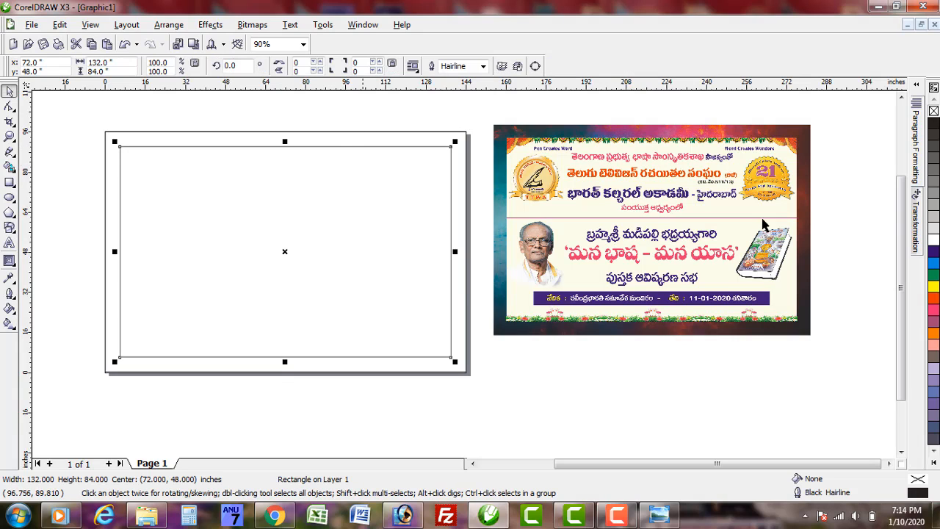
pyautogui.click(933, 226)
pyautogui.rightClick(933, 110)
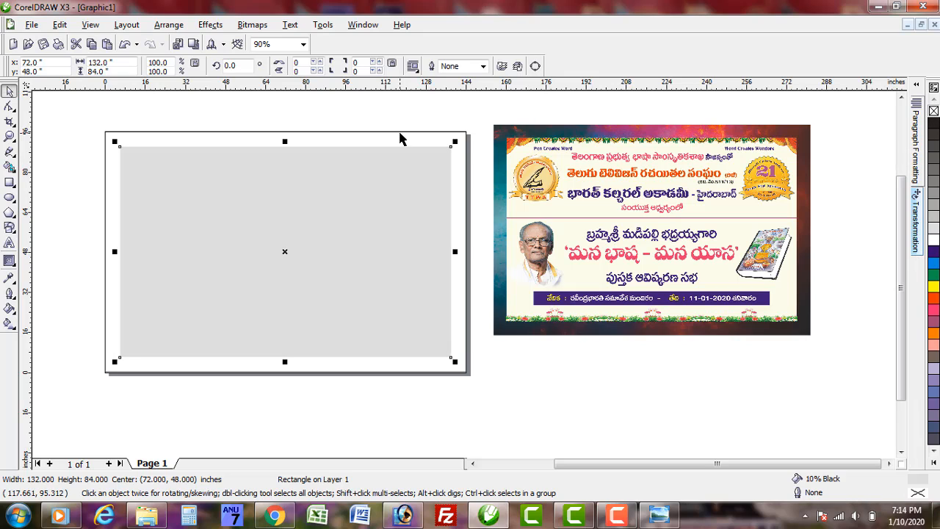
# Fill the outer page-sized rectangle with blue and remove its outline.
pyautogui.click(399, 137)
pyautogui.click(933, 250)
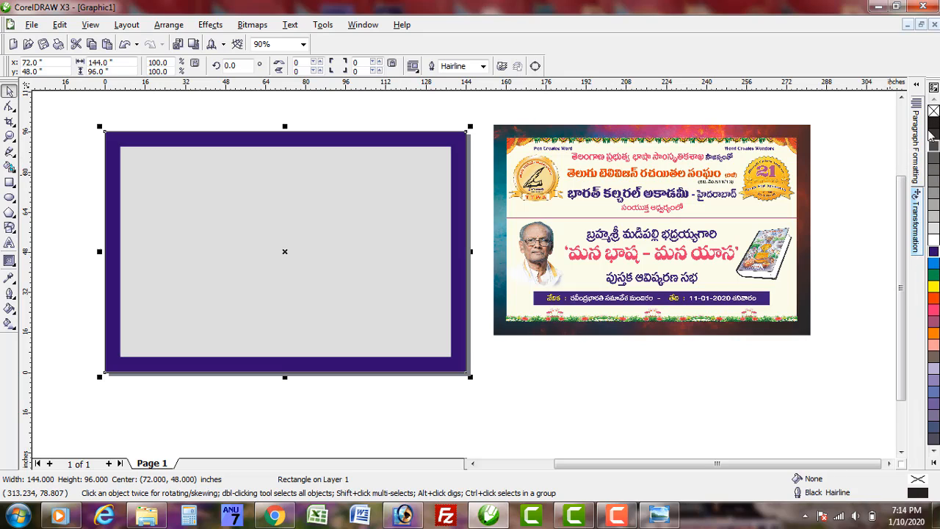
pyautogui.click(321, 194)
pyautogui.scroll(1, 536, 342)
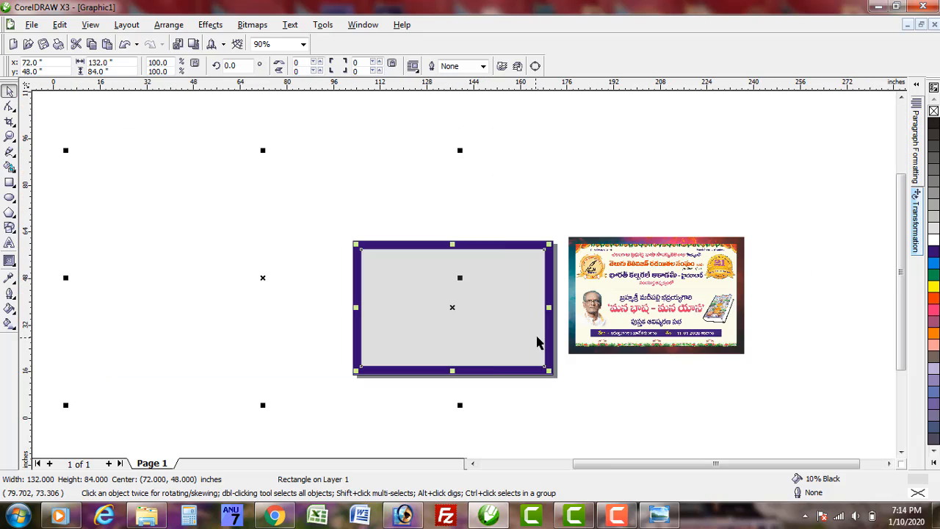
pyautogui.click(411, 109)
# Open the mana Basha mana yasa 12 x 8 Ravindra Bharathi Mini Hall Backdrop Banner CorelDRAW file.
pyautogui.click(29, 44)
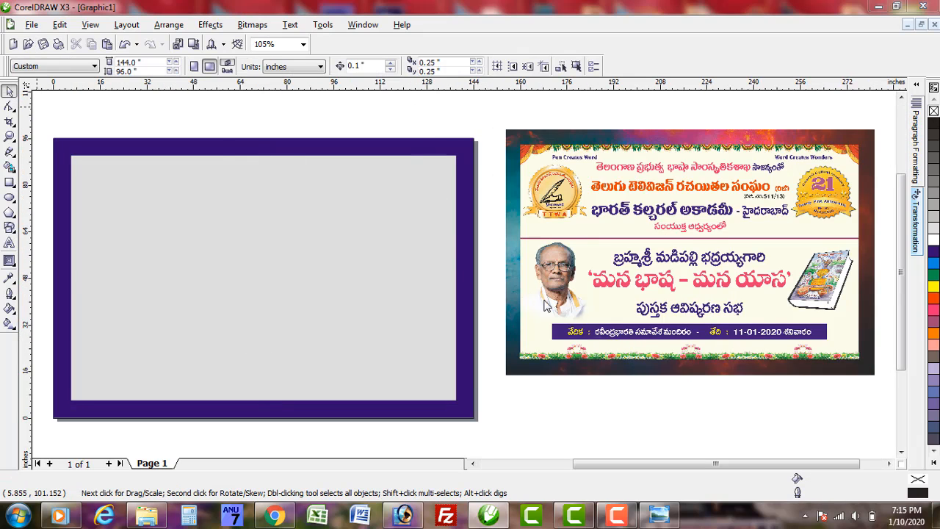
pyautogui.click(347, 286)
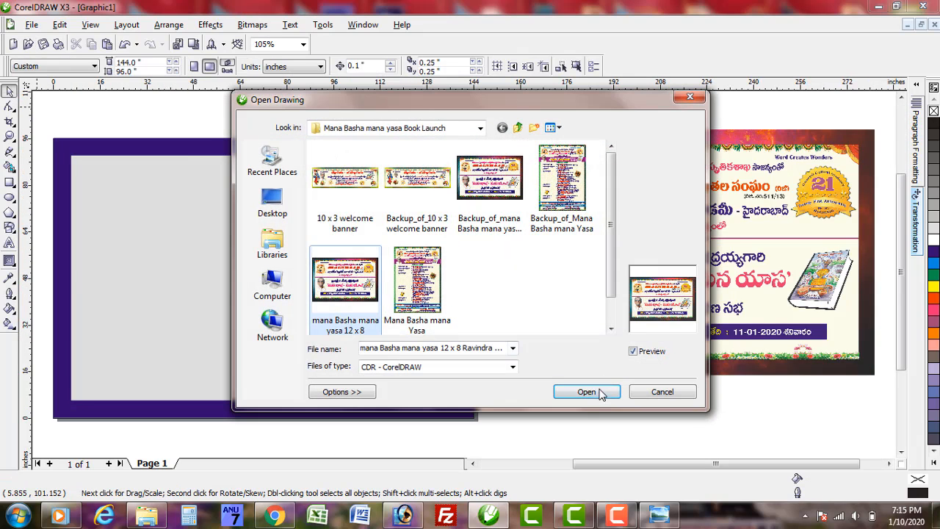
pyautogui.click(599, 392)
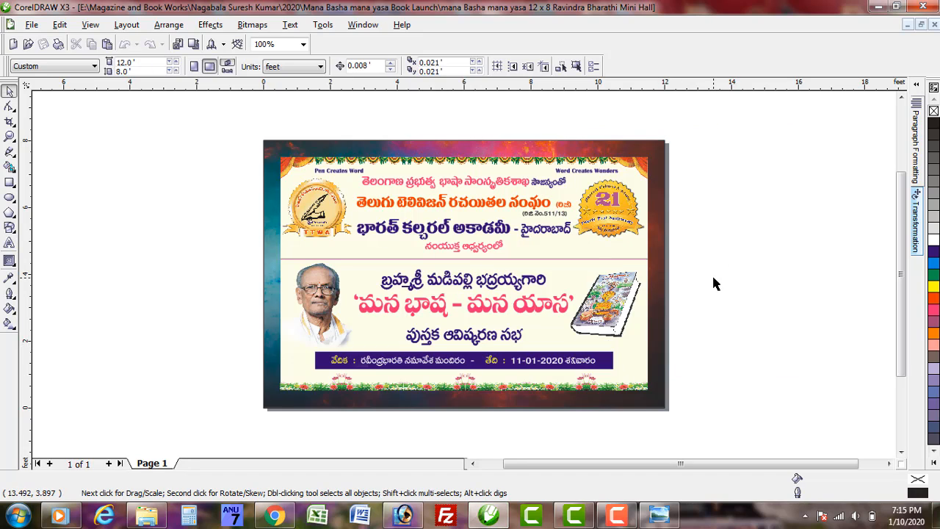
pyautogui.press('F8')
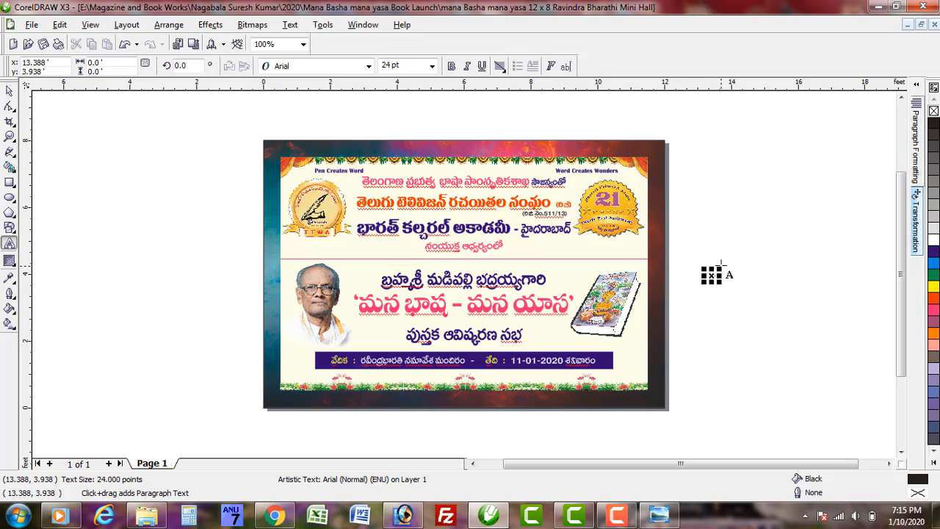
pyautogui.hotkey('ctrl', 'space')
pyautogui.moveTo(718, 270); pyautogui.dragTo(780, 248)
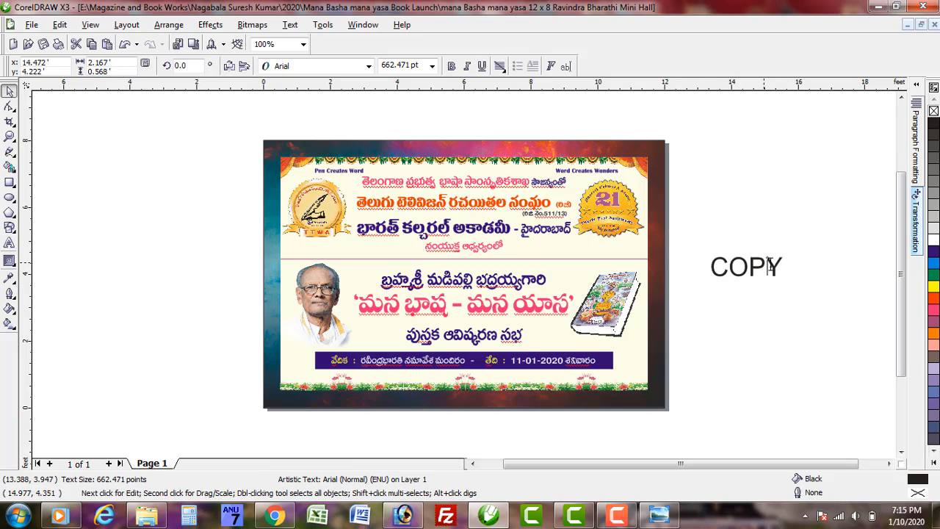
pyautogui.press('F8')
pyautogui.write('LOGOs')
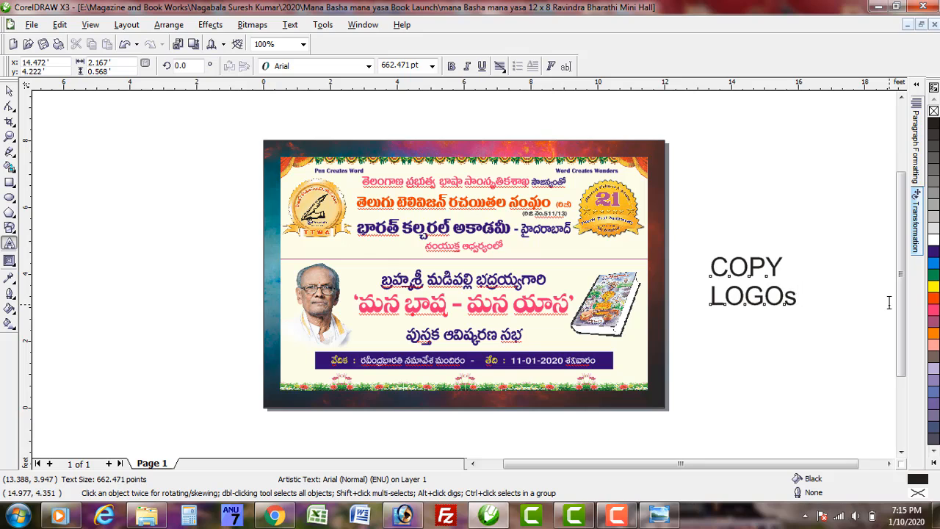
pyautogui.hotkey('ctrl', 'space')
pyautogui.press('Delete')
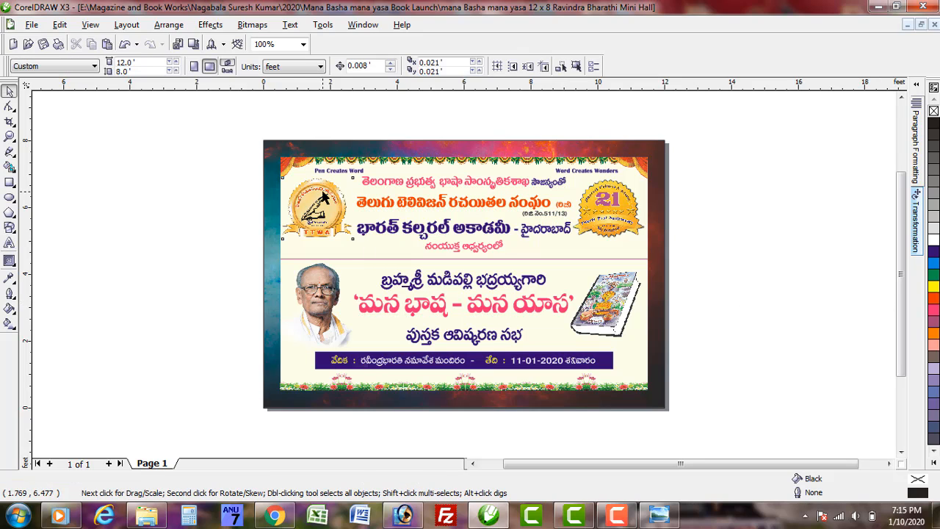
# Select the two round logos, the portrait photo and the book image in the banner and copy them.
pyautogui.click(323, 192)
pyautogui.keyDown('shift'); pyautogui.click(587, 223); pyautogui.keyUp('shift')
pyautogui.keyDown('shift'); pyautogui.click(325, 295); pyautogui.keyUp('shift')
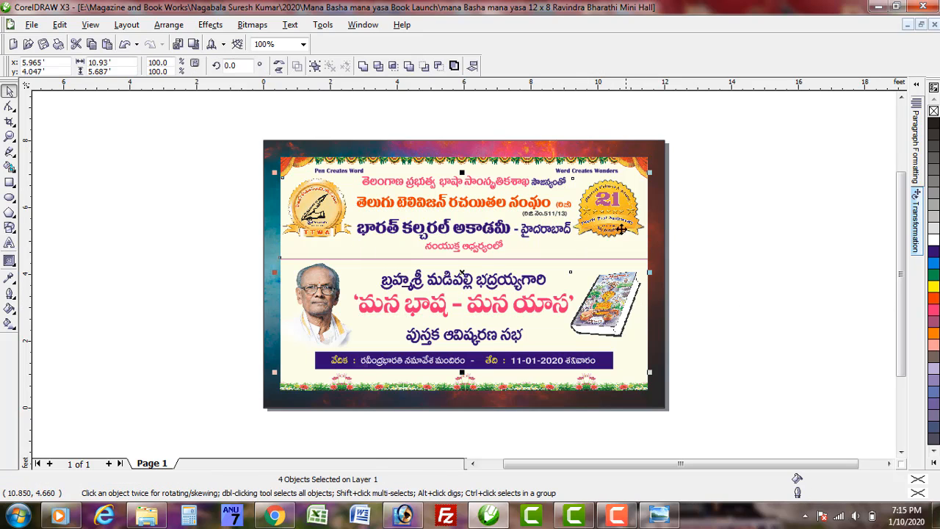
pyautogui.rightClick(615, 199)
pyautogui.click(642, 292)
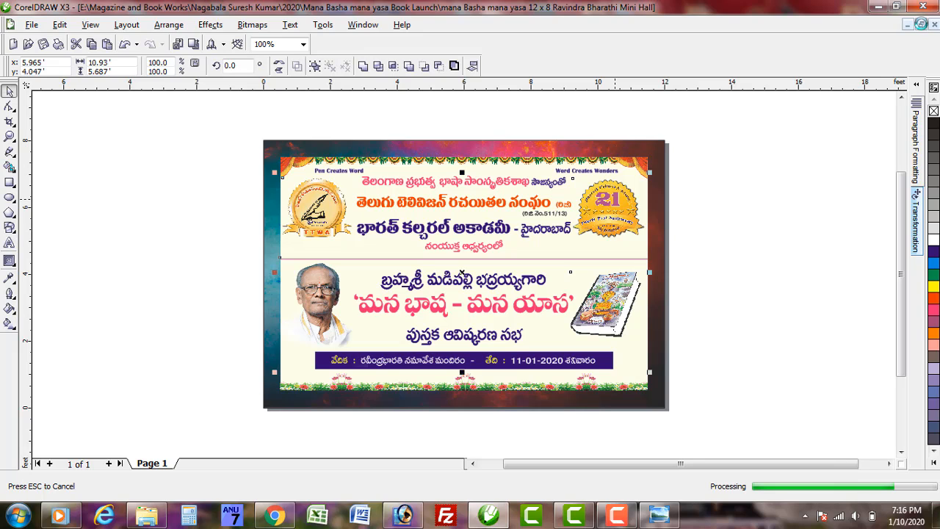
# Switch to the Graphic1 drawing and paste the copied logos, portrait and book onto the blue-framed page.
pyautogui.click(921, 25)
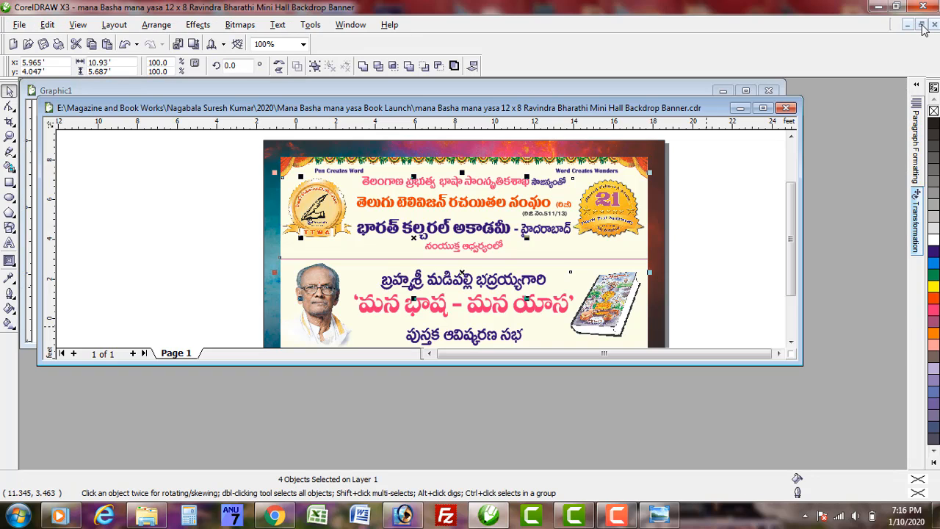
pyautogui.moveTo(430, 98); pyautogui.dragTo(537, 247)
pyautogui.click(439, 84)
pyautogui.doubleClick(438, 89)
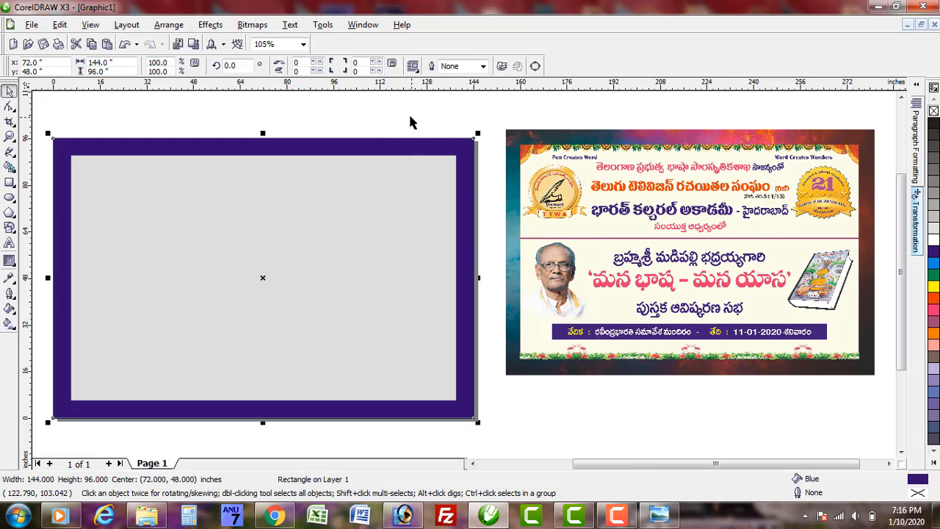
pyautogui.rightClick(410, 121)
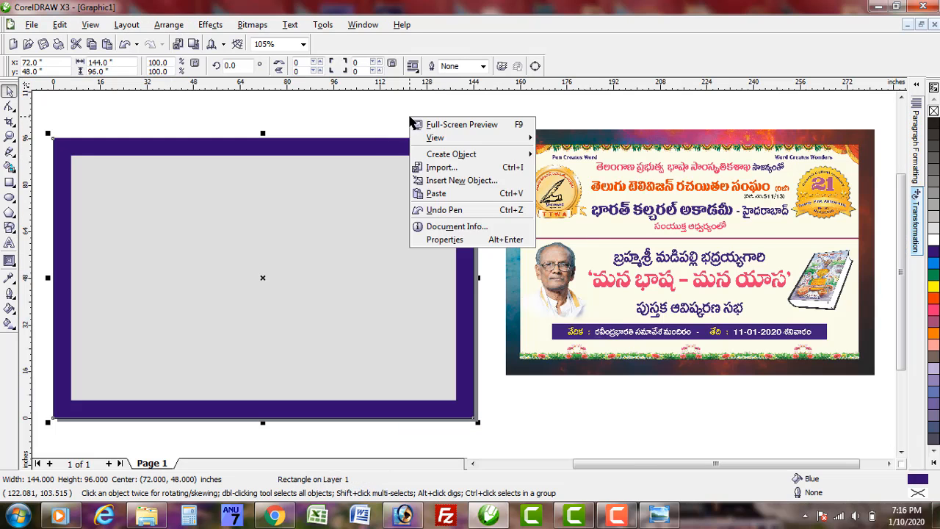
pyautogui.click(464, 190)
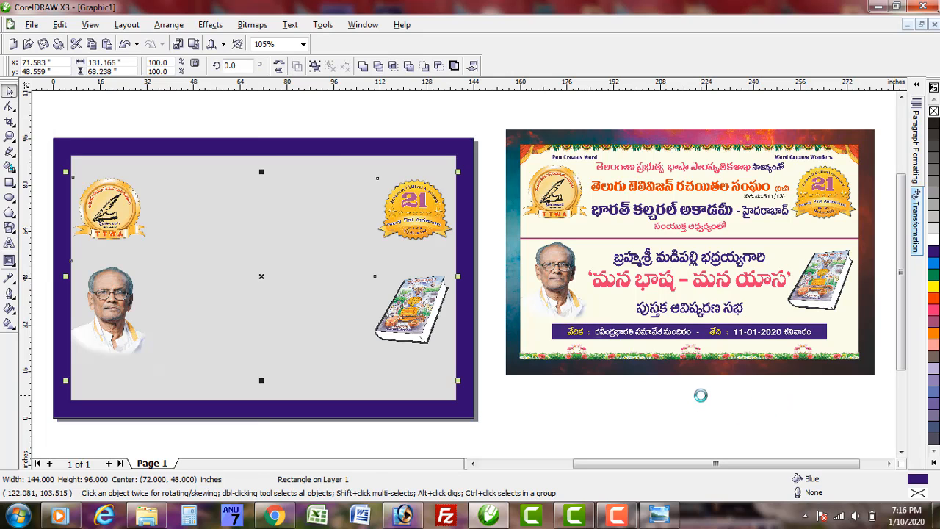
pyautogui.click(700, 395)
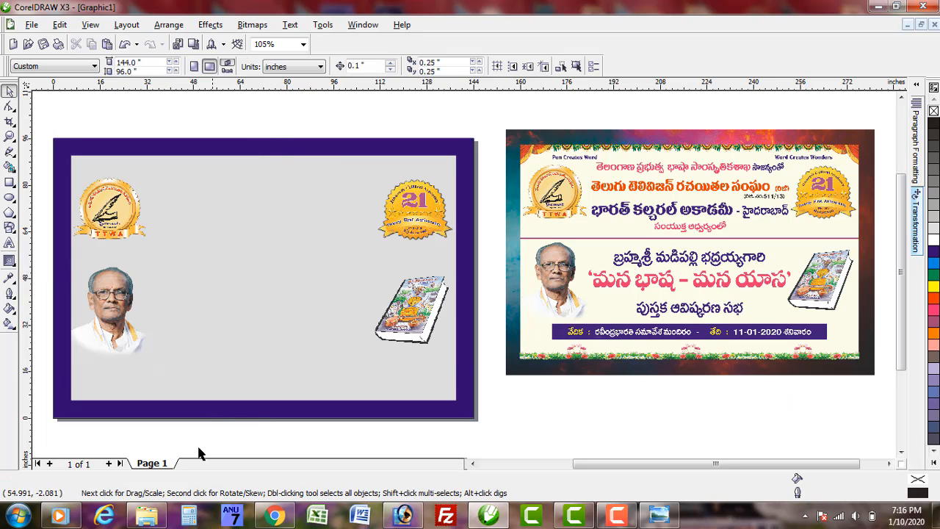
# Switch to Windows Explorer and open the PSD FILES folder on Local Disk (E:).
pyautogui.moveTo(147, 517)
pyautogui.click(146, 440)
pyautogui.click(60, 276)
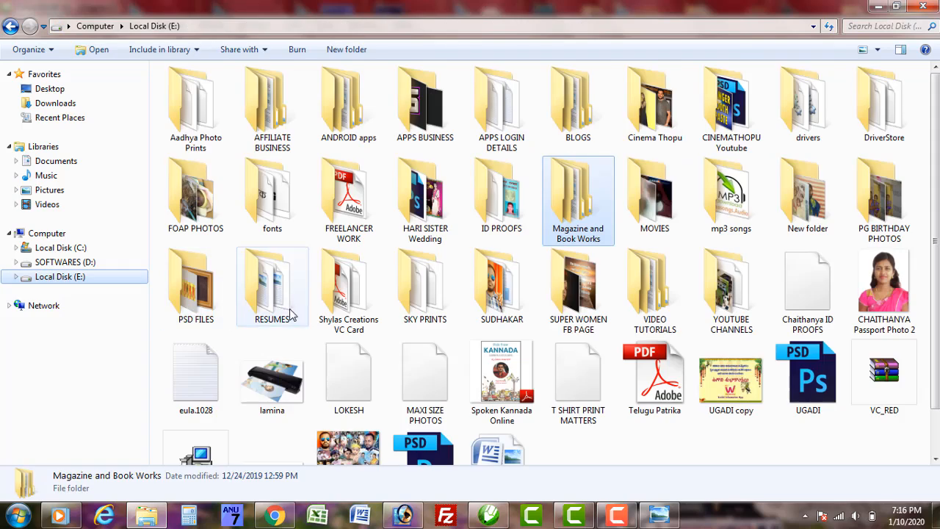
pyautogui.click(290, 315)
pyautogui.doubleClick(196, 286)
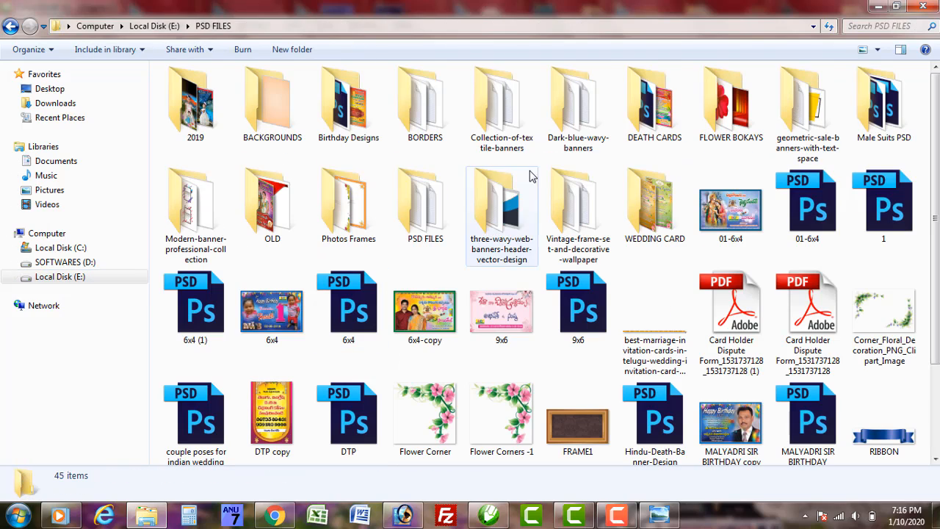
# Copy the Thoranam garland image from the OLD folder and paste it into the Graphic1 drawing in CorelDRAW.
pyautogui.doubleClick(290, 212)
pyautogui.scroll(-5, 587, 294)
pyautogui.click(884, 323)
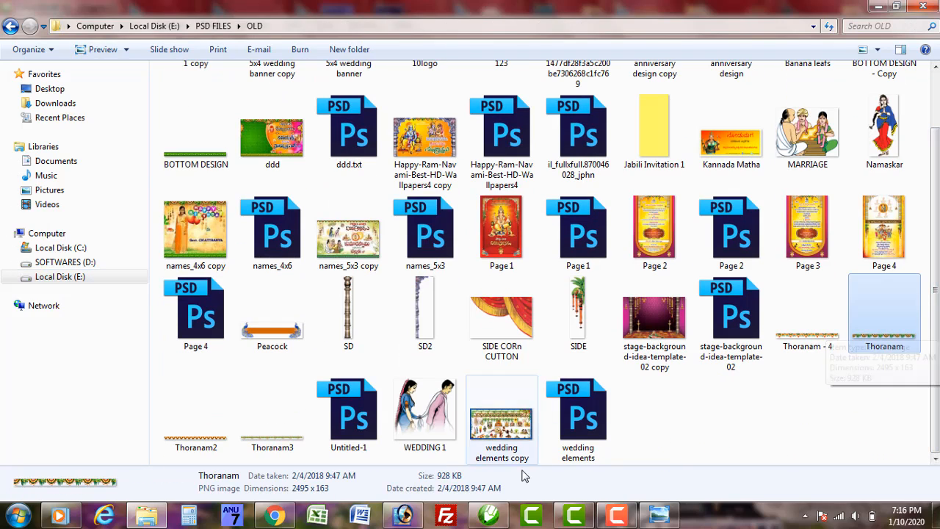
pyautogui.click(489, 515)
pyautogui.hotkey('ctrl', 'v')
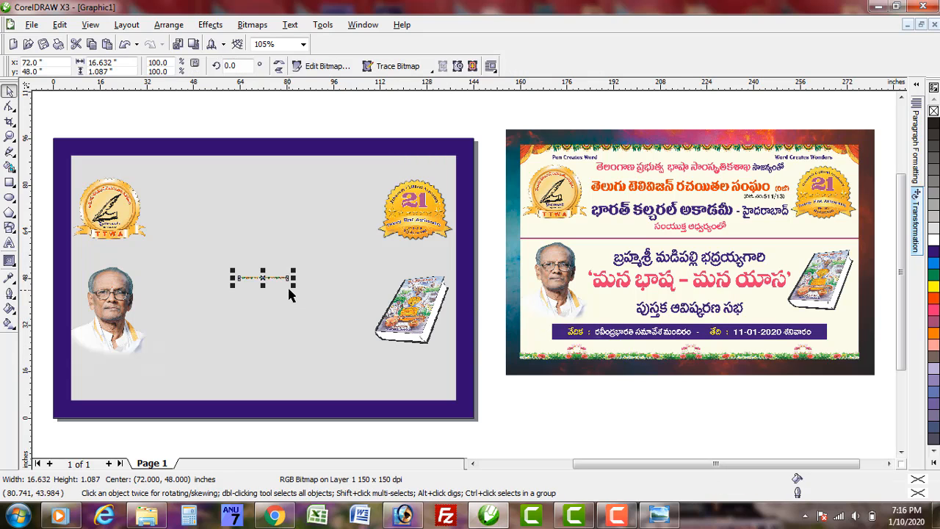
# Enlarge the garland to about 61 inches wide and align it to the inner rectangle's upper-left corner.
pyautogui.moveTo(293, 277); pyautogui.dragTo(432, 294)
pyautogui.keyDown('shift'); pyautogui.click(313, 237); pyautogui.keyUp('shift')
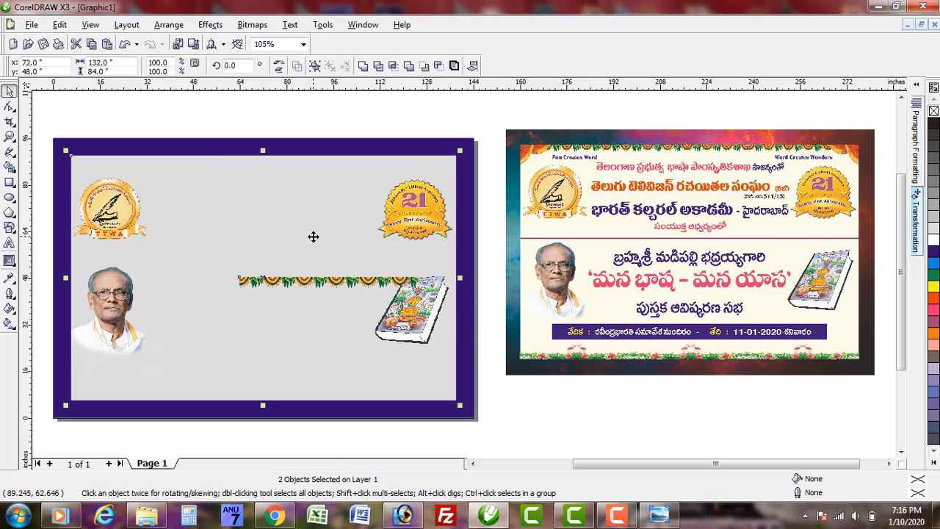
pyautogui.click(280, 122)
pyautogui.moveTo(326, 281); pyautogui.dragTo(227, 176)
pyautogui.keyDown('shift'); pyautogui.click(313, 249); pyautogui.keyUp('shift')
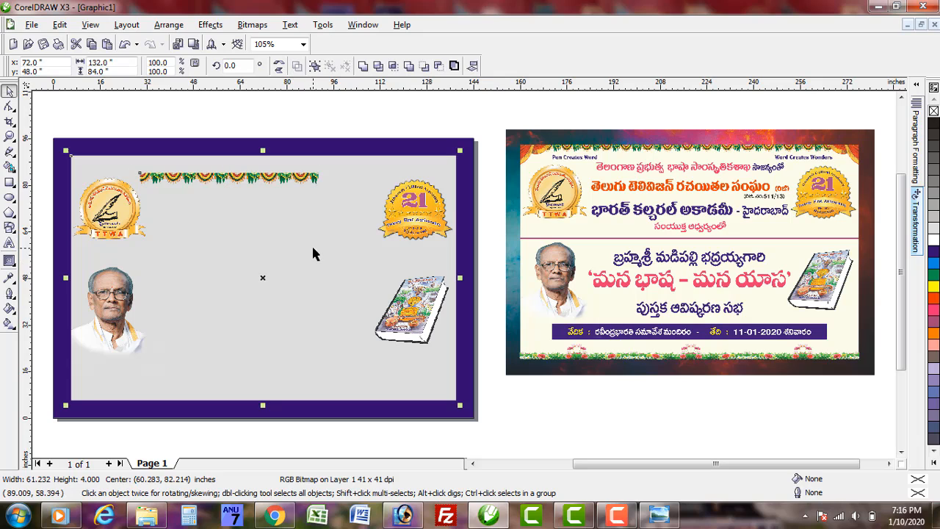
pyautogui.keyDown('shift'); pyautogui.click(323, 240); pyautogui.keyUp('shift')
pyautogui.press('t')
pyautogui.press('l')
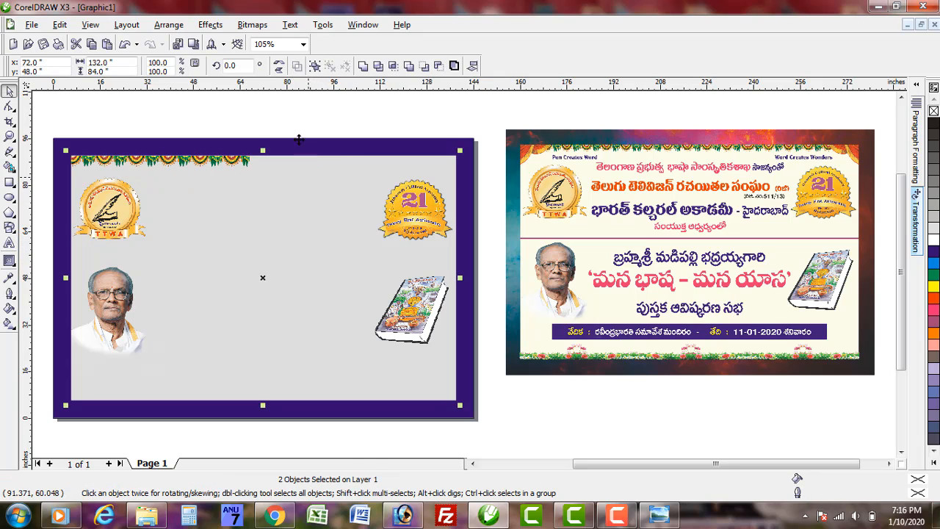
# Enlarge the garland to about 86.6 inches wide and add a duplicate directly adjoining its right end.
pyautogui.click(246, 163)
pyautogui.moveTo(253, 169); pyautogui.dragTo(331, 228)
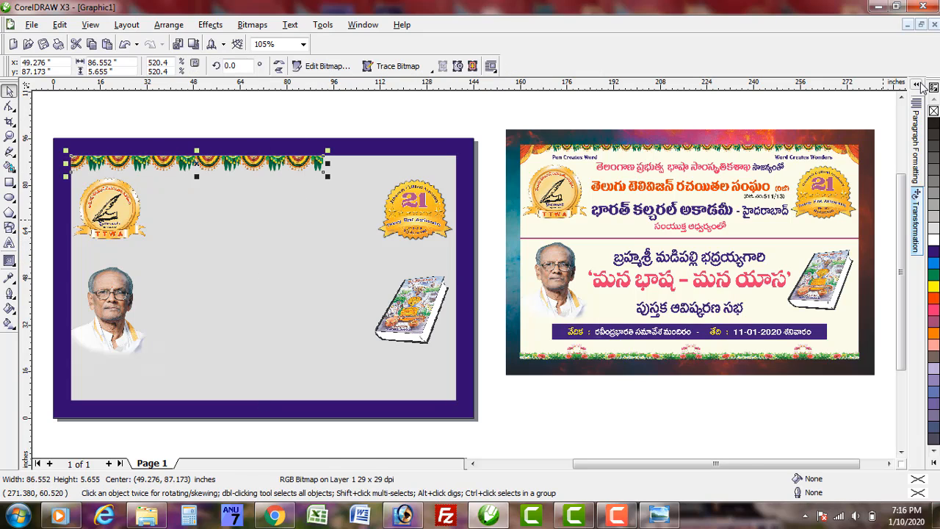
pyautogui.click(915, 147)
pyautogui.click(916, 197)
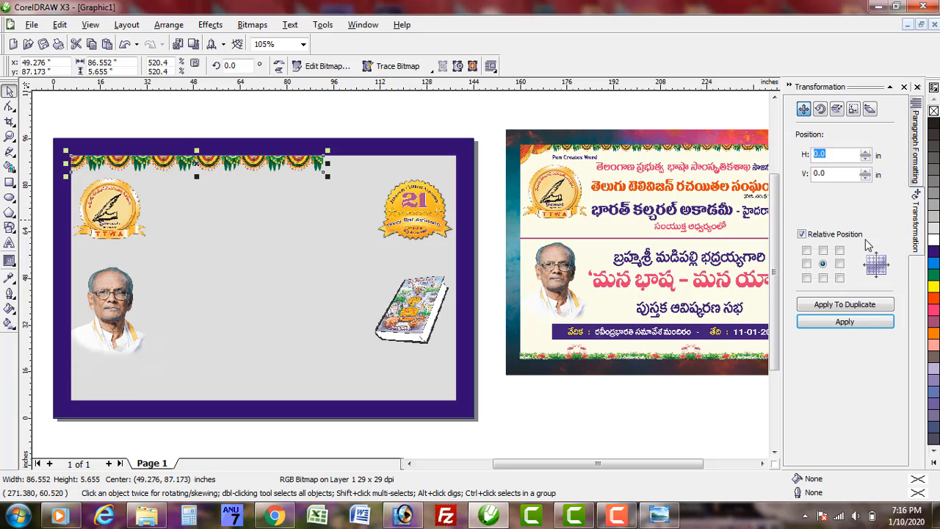
pyautogui.click(862, 305)
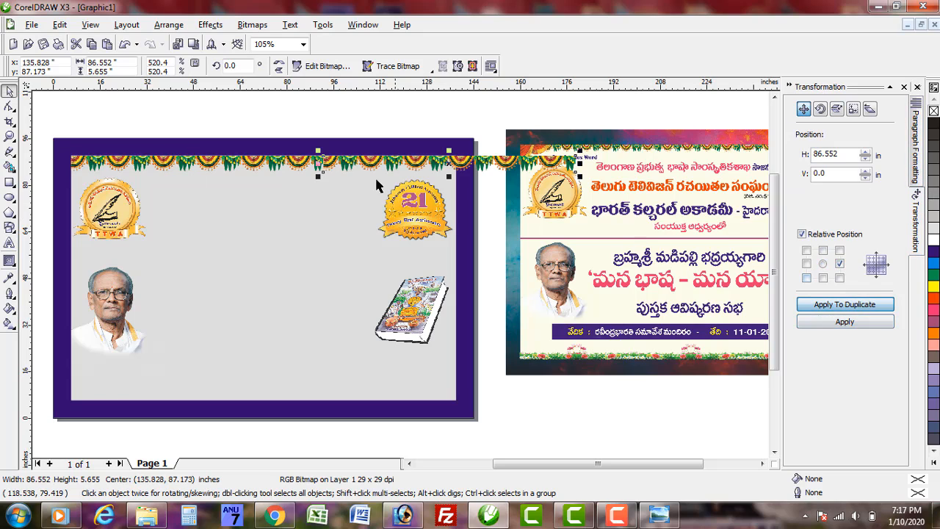
# Scale the two garland strips together so they end at the inner rectangle's right edge.
pyautogui.keyDown('shift'); pyautogui.click(292, 168); pyautogui.keyUp('shift')
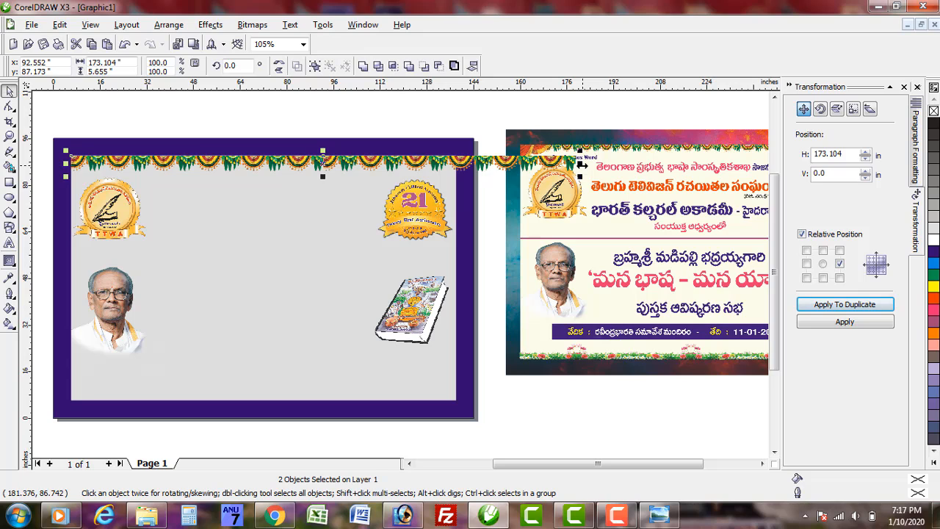
pyautogui.click(431, 116)
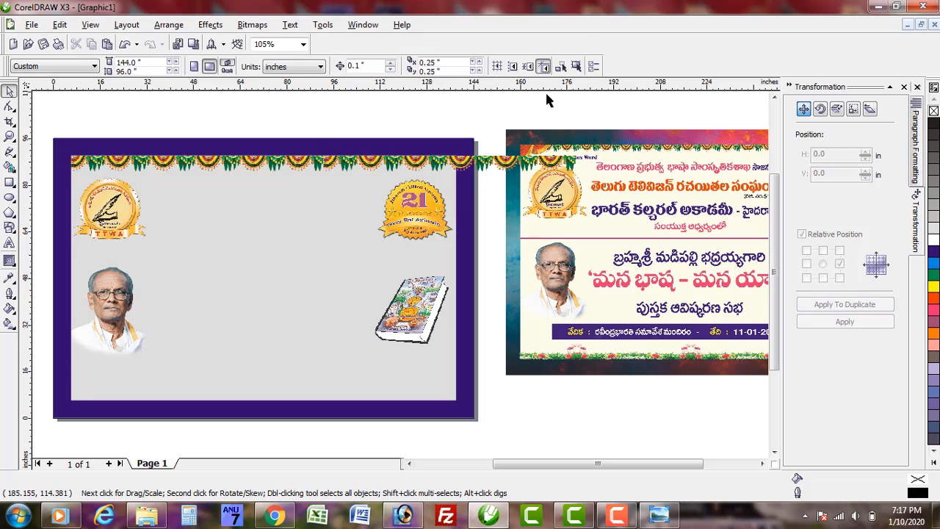
pyautogui.click(483, 163)
pyautogui.keyDown('shift'); pyautogui.click(298, 166); pyautogui.keyUp('shift')
pyautogui.moveTo(583, 164); pyautogui.dragTo(457, 157)
pyautogui.click(508, 115)
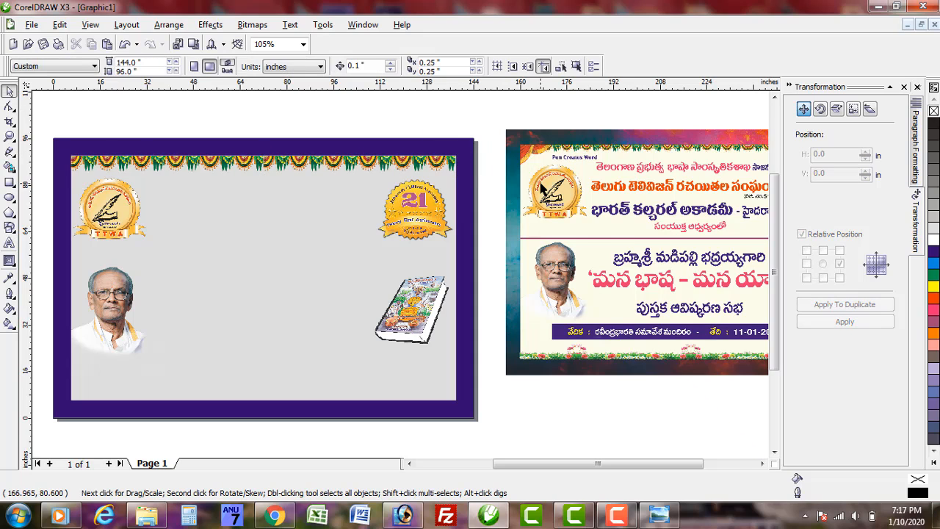
# Copy the SIDE CORn CUTTON curtain image from the OLD folder and paste it into the Graphic1 drawing.
pyautogui.press('F4')
pyautogui.click(147, 515)
pyautogui.click(525, 324)
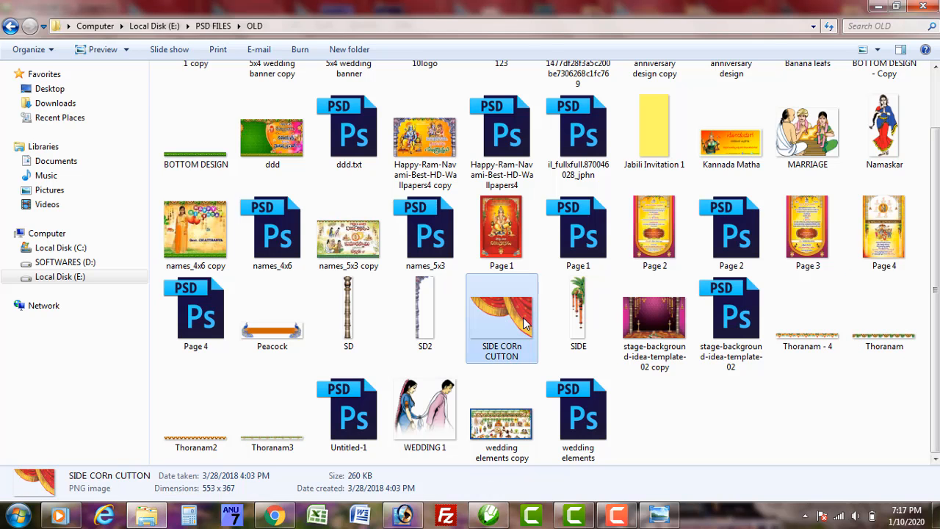
pyautogui.rightClick(524, 324)
pyautogui.click(573, 418)
pyautogui.click(490, 515)
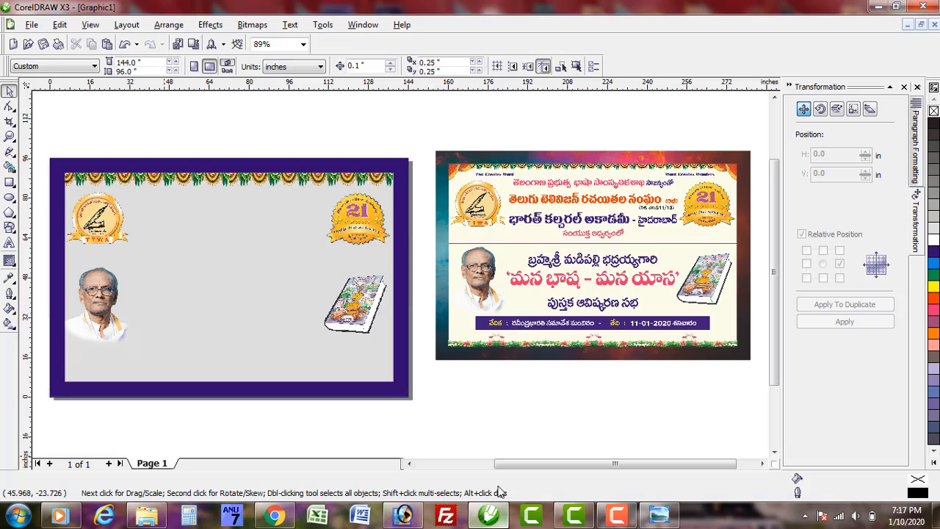
pyautogui.hotkey('ctrl', 'v')
# Align the curtain to the inner rectangle's upper-right corner and size it to about 20.9 by 13.8 inches.
pyautogui.moveTo(232, 286); pyautogui.dragTo(314, 357)
pyautogui.keyDown('shift'); pyautogui.click(279, 251); pyautogui.keyUp('shift')
pyautogui.press('t')
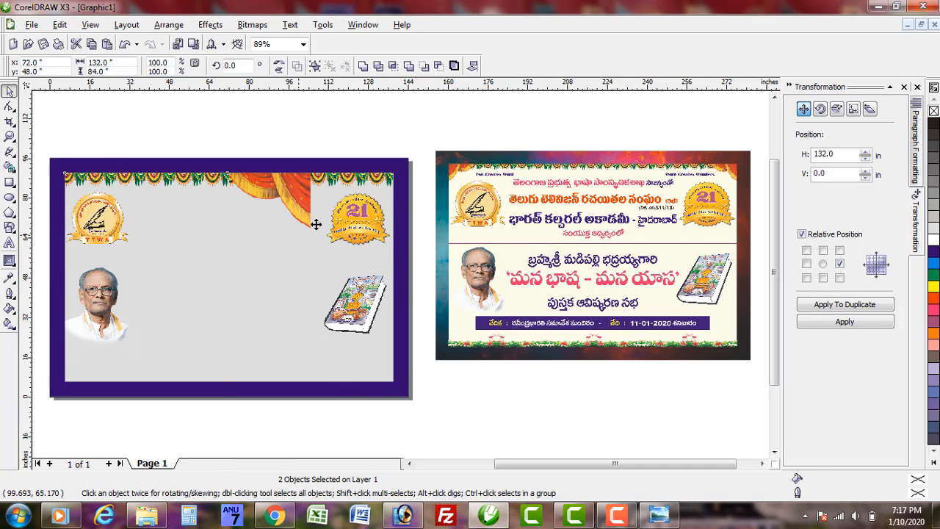
pyautogui.press('r')
pyautogui.click(376, 188)
pyautogui.moveTo(304, 233); pyautogui.dragTo(336, 212)
# Make a horizontally mirrored copy of the curtain and align it to the inner rectangle's left edge.
pyautogui.click(345, 154)
pyautogui.moveTo(382, 188); pyautogui.dragTo(293, 183)
pyautogui.rightClick(293, 183)
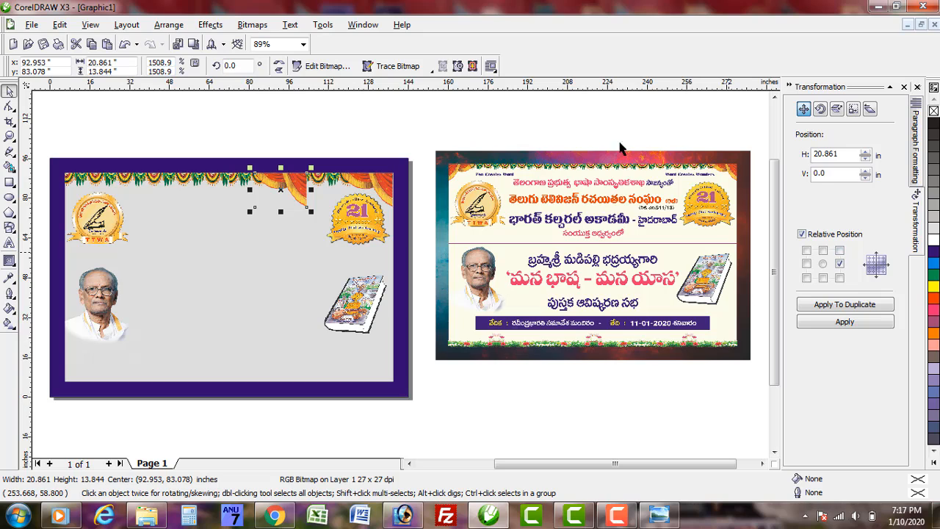
pyautogui.keyDown('shift'); pyautogui.click(273, 258); pyautogui.keyUp('shift')
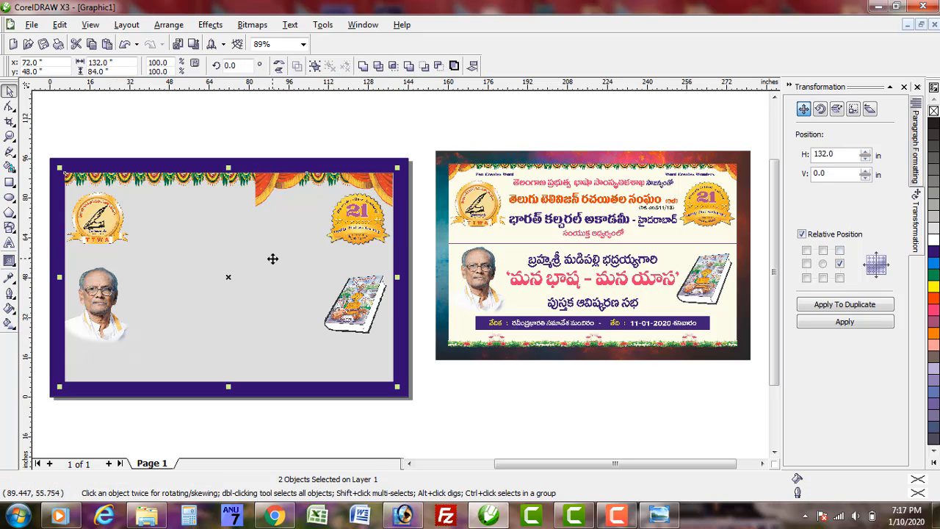
pyautogui.press('l')
pyautogui.press('Escape')
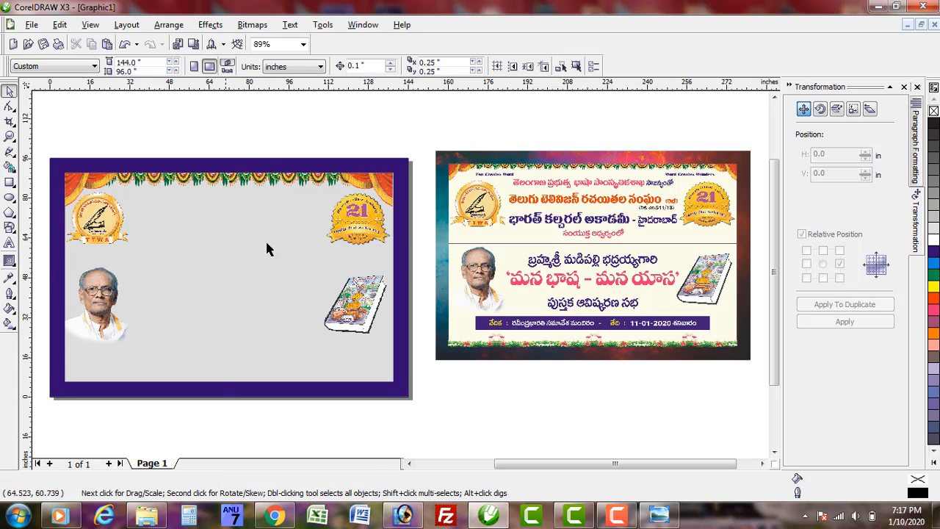
# Fill the inner rectangle with white and collapse the Transformation docker.
pyautogui.click(258, 213)
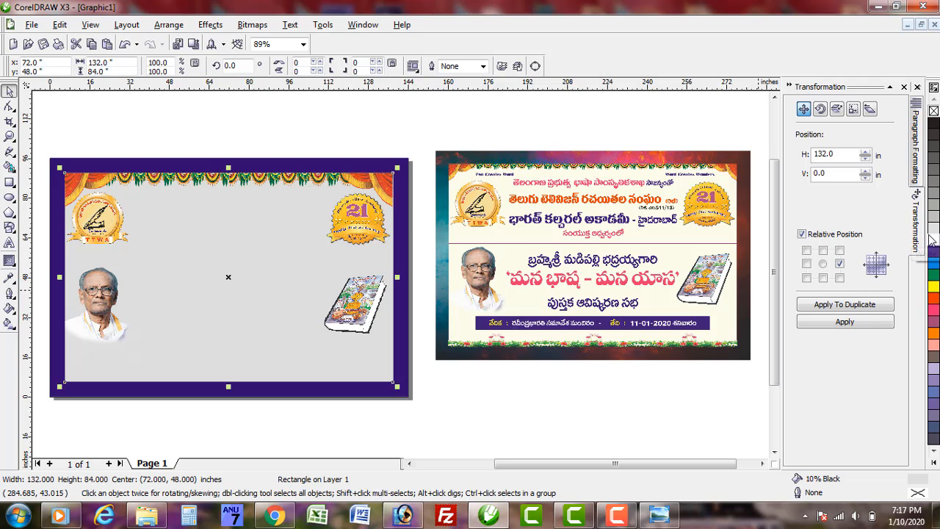
pyautogui.click(934, 239)
pyautogui.press('Escape')
pyautogui.click(790, 86)
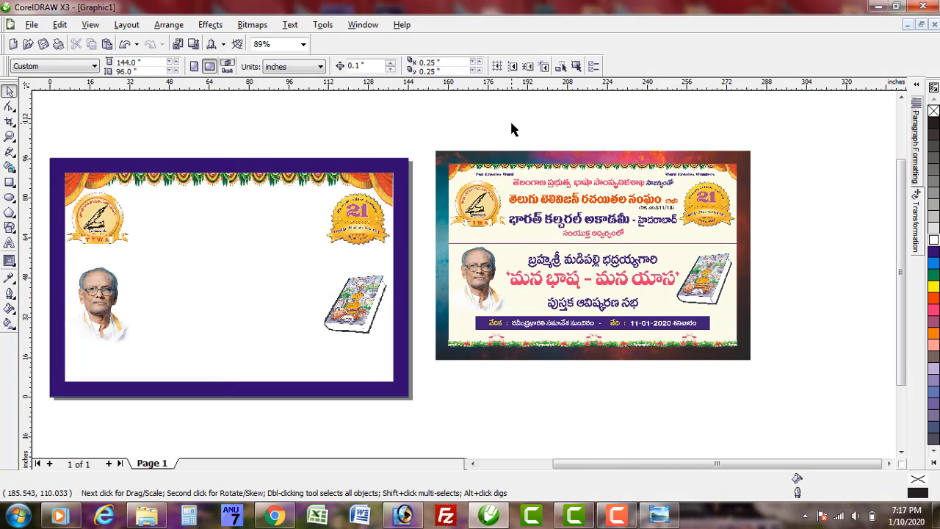
pyautogui.press('F4')
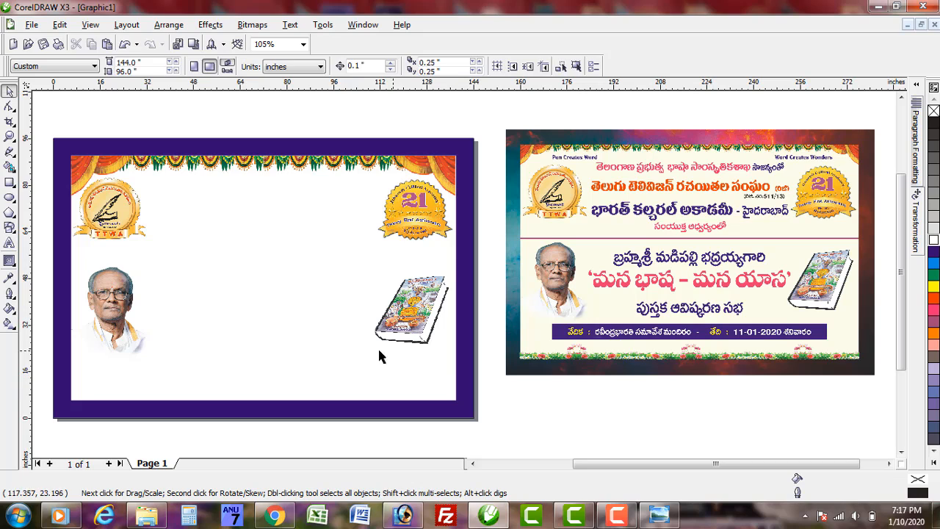
# Add the artistic text "Pen Creates Word" at about 699 pt inside the inner rectangle.
pyautogui.press('F8')
pyautogui.click(210, 240)
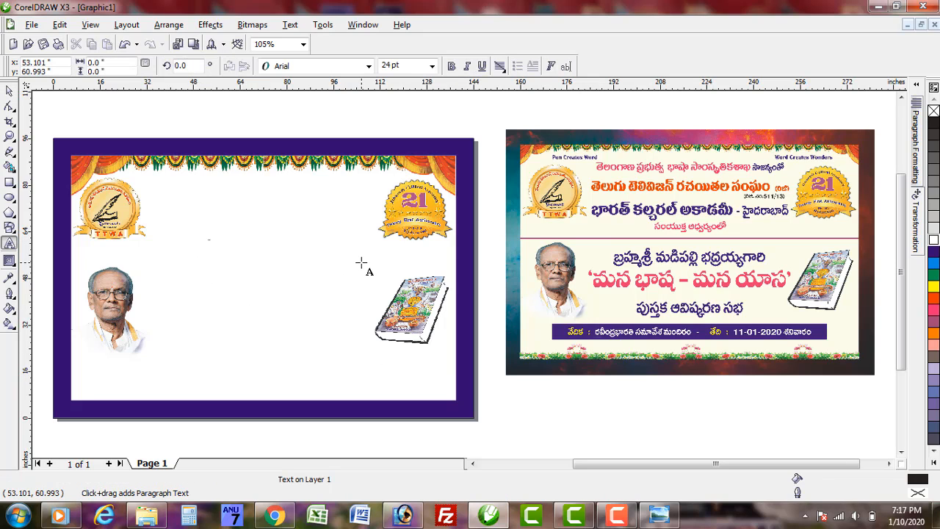
pyautogui.moveTo(219, 248); pyautogui.dragTo(292, 268)
pyautogui.press('F8')
pyautogui.hotkey('ctrl', 'a')
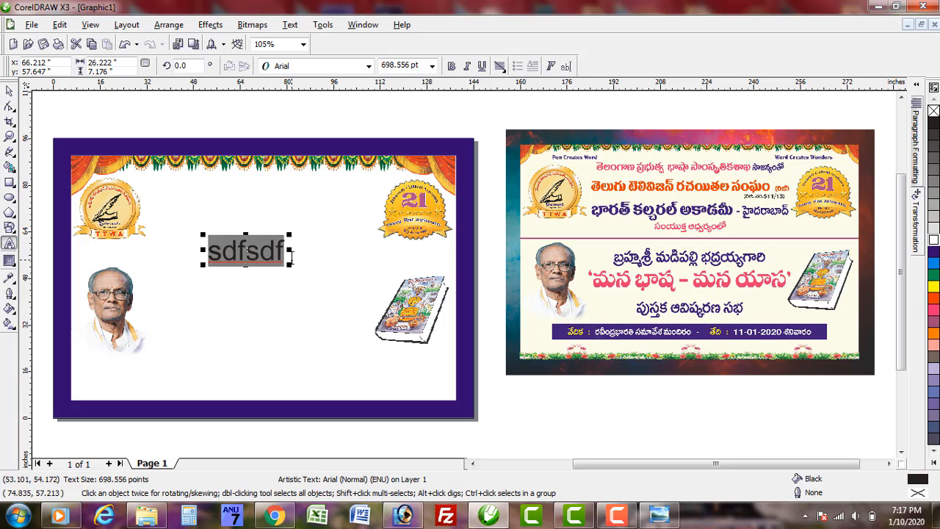
pyautogui.write('Pen Creates Word')
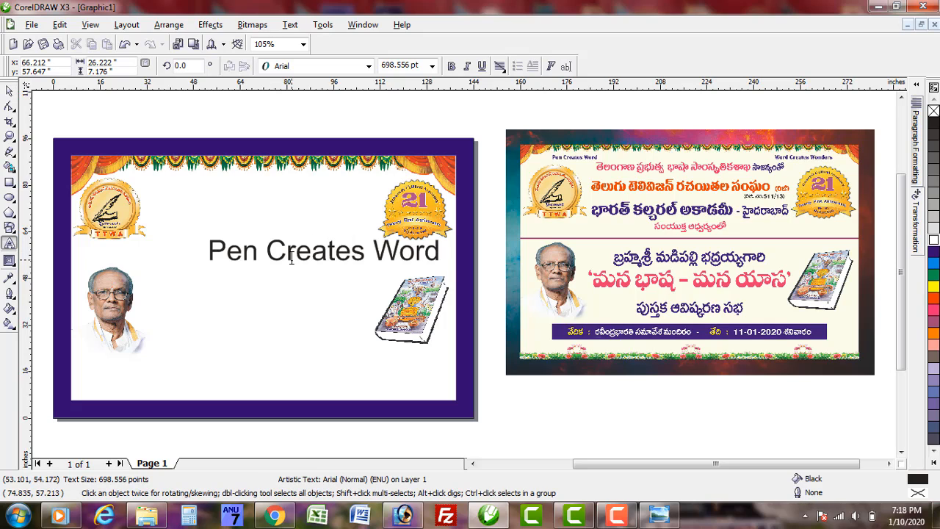
pyautogui.hotkey('ctrl', 'space')
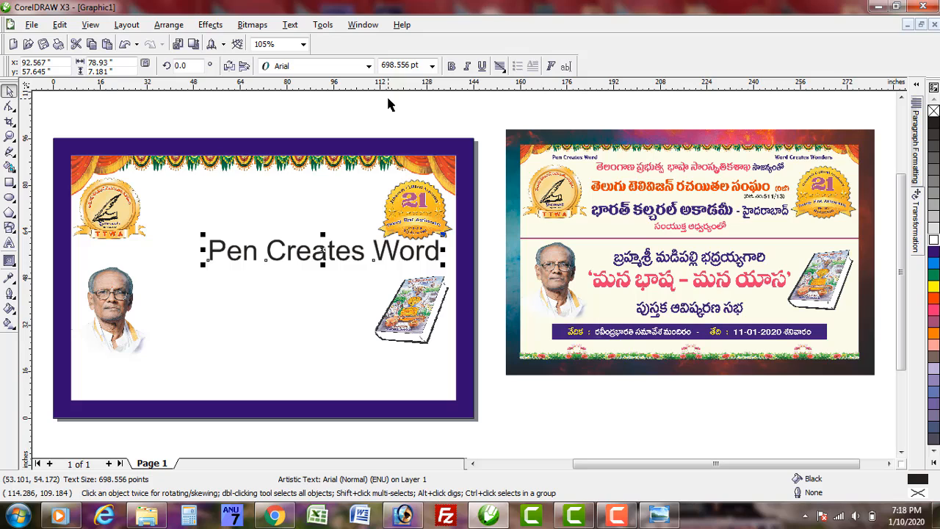
# Make the caption bold at about 227 pt below the garland and add a copy reading "Word Create Wonders".
pyautogui.click(452, 66)
pyautogui.moveTo(444, 265); pyautogui.dragTo(364, 180)
pyautogui.rightClick(363, 181)
pyautogui.press('F8')
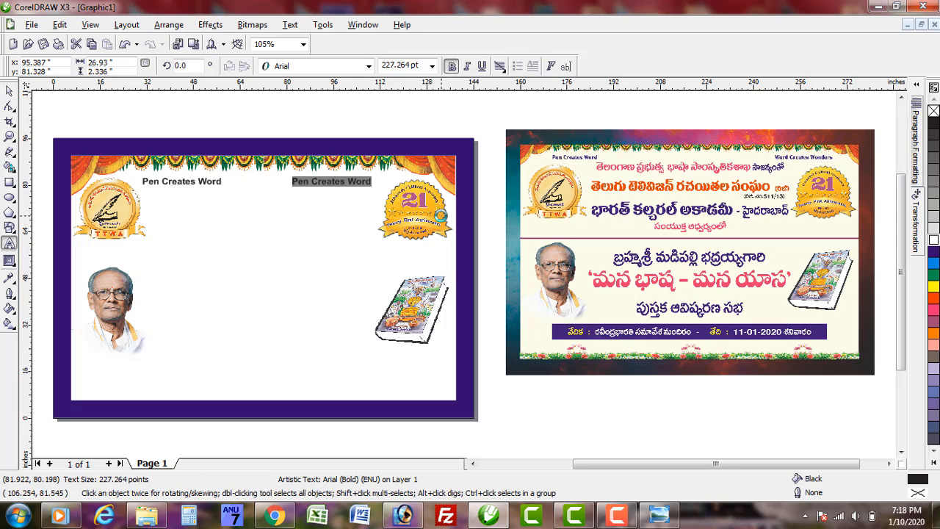
pyautogui.write('Word')
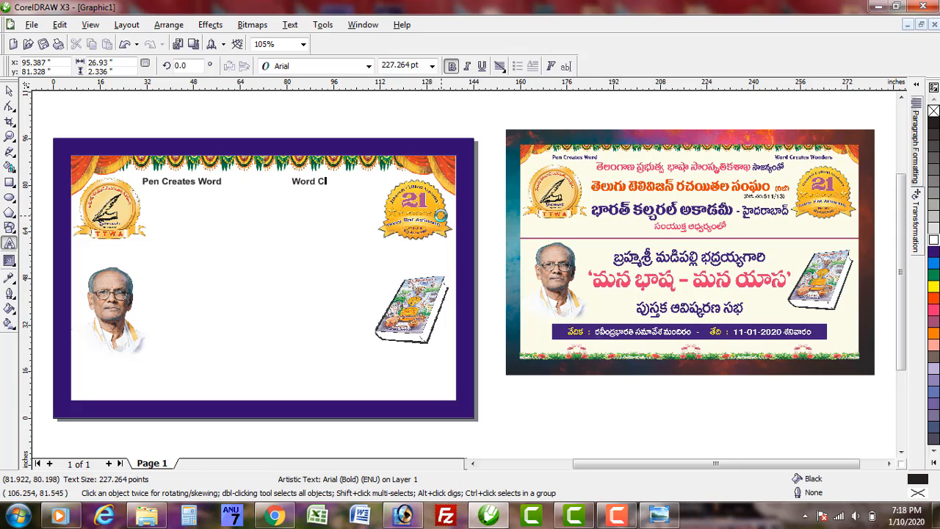
pyautogui.hotkey('ctrl', 'space')
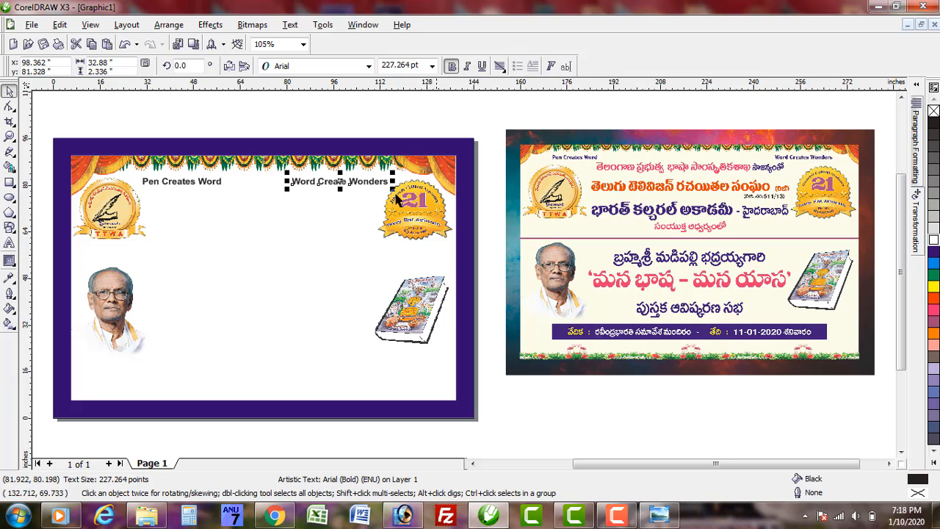
# Set the font size of both English captions to 200 pt.
pyautogui.keyDown('shift'); pyautogui.click(210, 182); pyautogui.keyUp('shift')
pyautogui.click(422, 64)
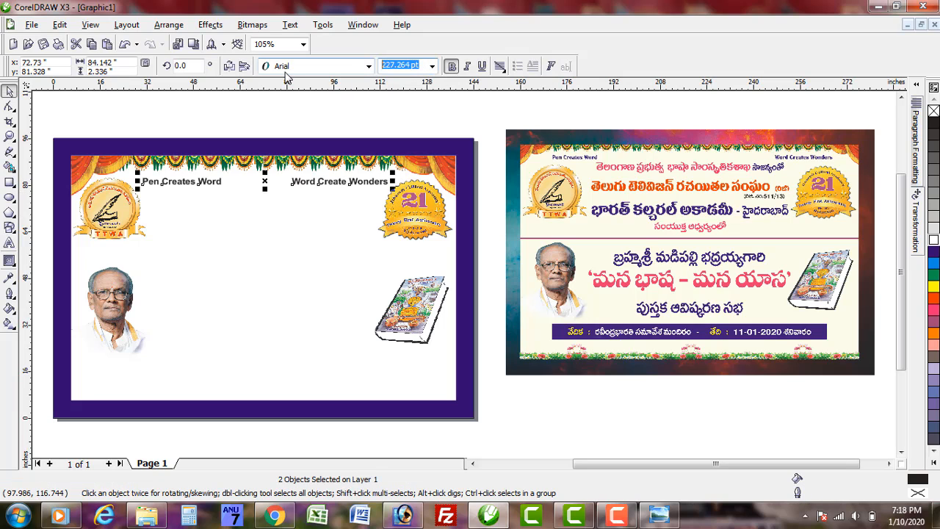
pyautogui.write('200')
pyautogui.press('Return')
pyautogui.click(279, 110)
# Move the two round logos, the portrait and the book down together to clear space for the captions.
pyautogui.click(109, 216)
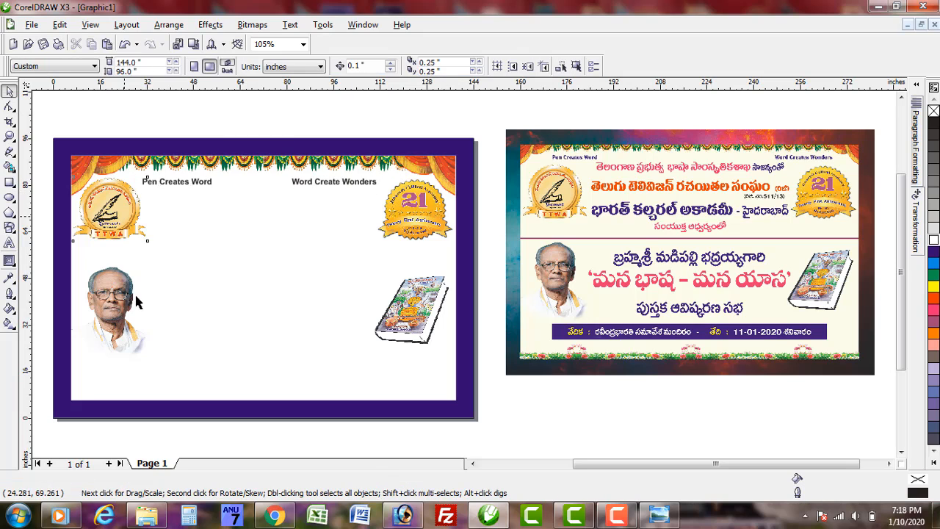
pyautogui.keyDown('shift'); pyautogui.click(129, 297); pyautogui.keyUp('shift')
pyautogui.keyDown('shift'); pyautogui.click(434, 316); pyautogui.keyUp('shift')
pyautogui.keyDown('shift'); pyautogui.click(415, 217); pyautogui.keyUp('shift')
pyautogui.moveTo(423, 211); pyautogui.dragTo(423, 232)
pyautogui.press('Escape')
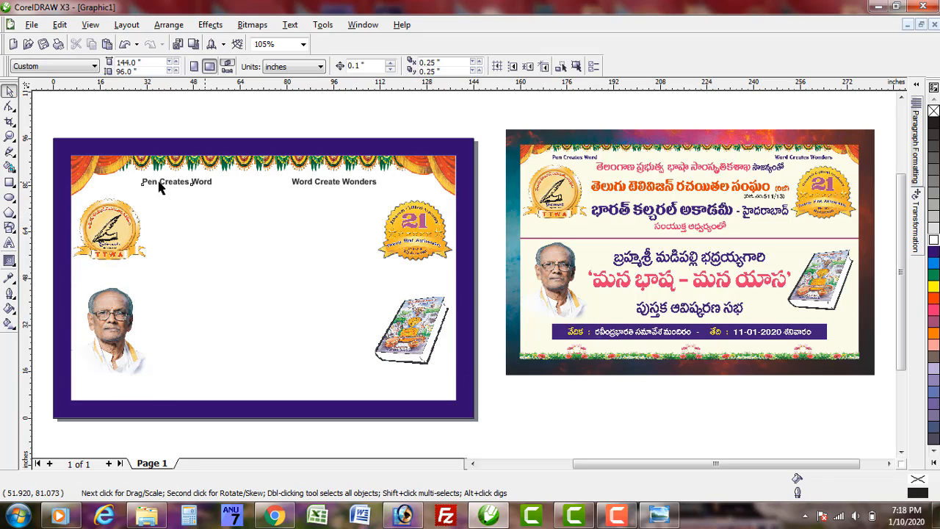
# Move the two English captions outward beneath the curtain corners and align them at the same height.
pyautogui.moveTo(160, 186); pyautogui.dragTo(118, 183)
pyautogui.moveTo(347, 180); pyautogui.dragTo(393, 176)
pyautogui.keyDown('shift'); pyautogui.click(158, 180); pyautogui.keyUp('shift')
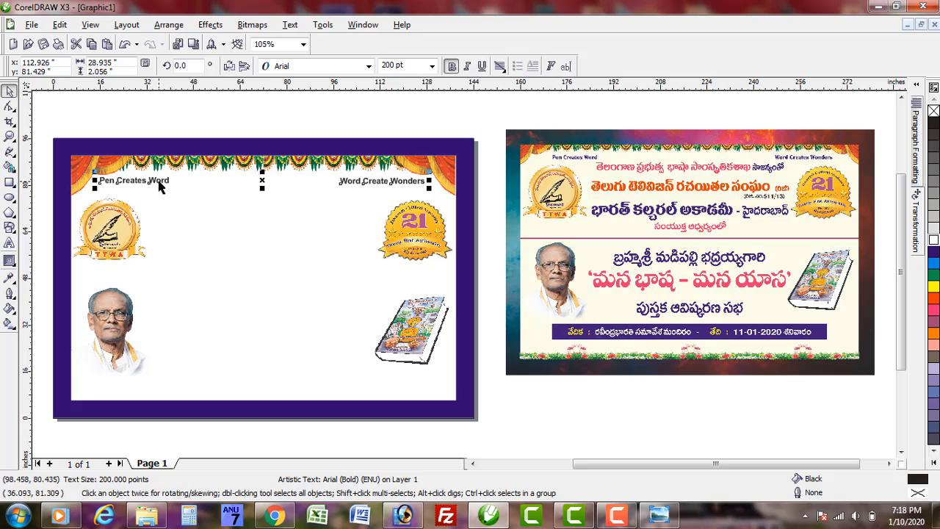
pyautogui.press('e')
# Group the two captions to centre them horizontally on the inner rectangle, and ungroup them again.
pyautogui.hotkey('ctrl', 'g')
pyautogui.keyDown('shift'); pyautogui.click(328, 229); pyautogui.keyUp('shift')
pyautogui.press('c')
pyautogui.click(353, 181)
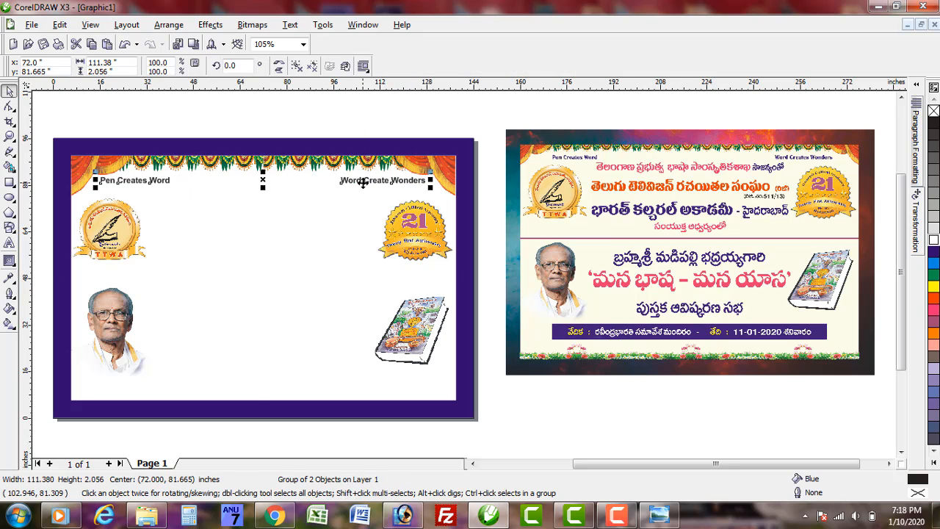
pyautogui.hotkey('ctrl', 'u')
pyautogui.click(344, 114)
# Place a copy of the "Word Create Wonders" caption below the garland's middle and set its font to Brahma.
pyautogui.moveTo(371, 180); pyautogui.dragTo(277, 200)
pyautogui.rightClick(277, 201)
pyautogui.click(368, 66)
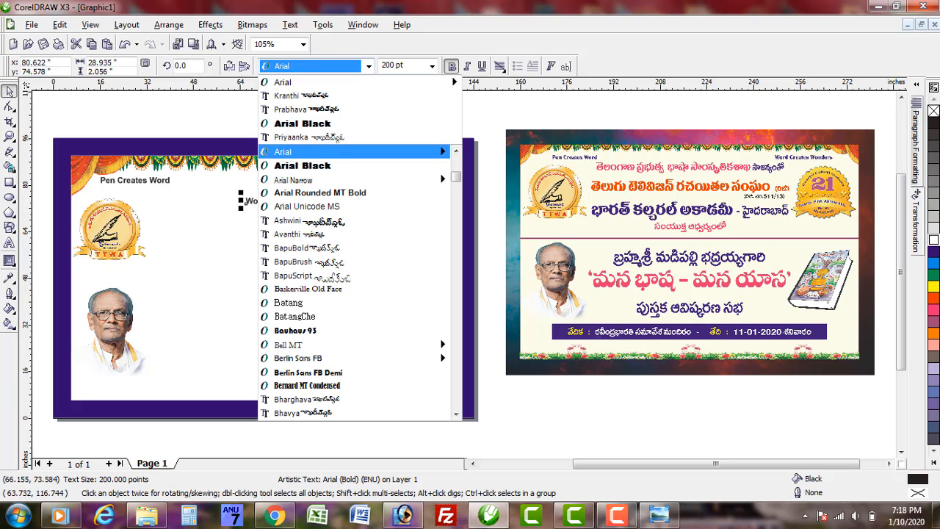
pyautogui.write('B')
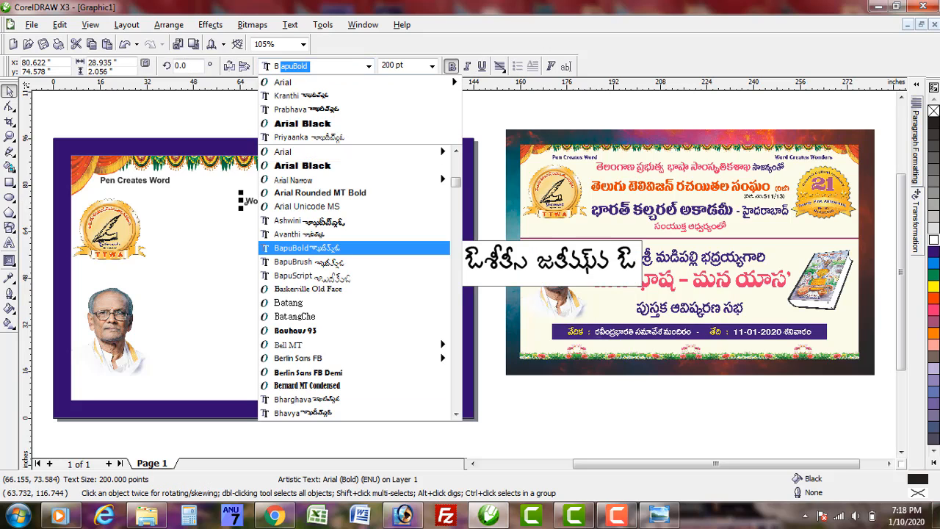
pyautogui.write('rahma')
pyautogui.press('Return')
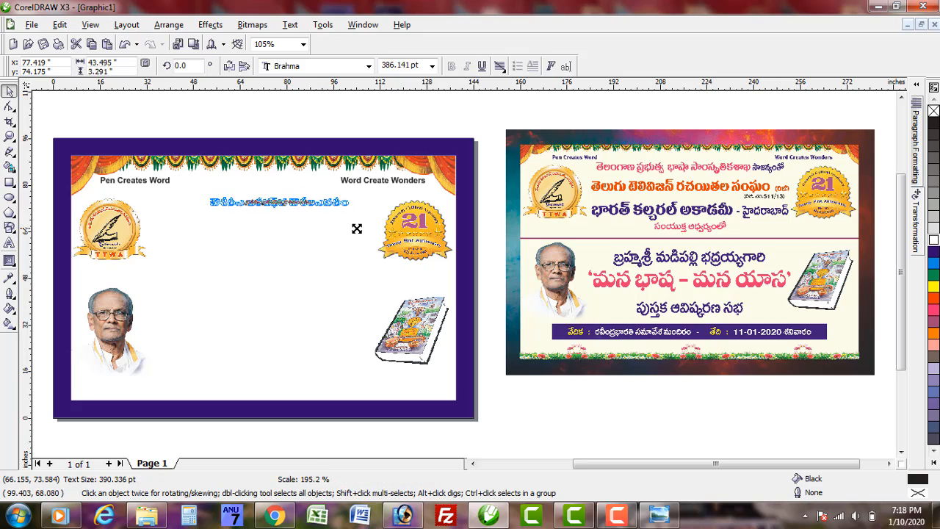
# Duplicate the Brahma caption down the banner into five lines, with the two lowest lines spaced apart between the portrait and the book.
pyautogui.moveTo(321, 200); pyautogui.dragTo(321, 227)
pyautogui.hotkey('ctrl', 'r')
pyautogui.hotkey('ctrl', 'r')
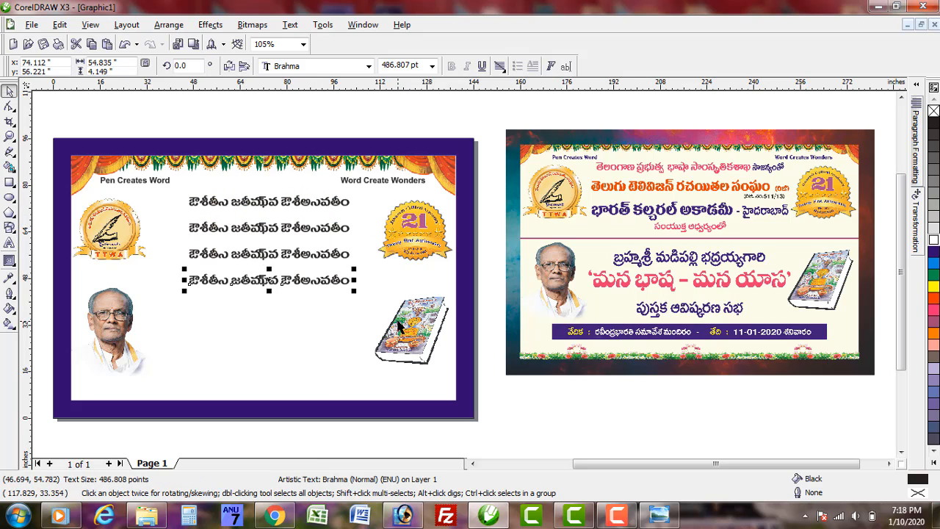
pyautogui.hotkey('ctrl', 'r')
pyautogui.moveTo(320, 308); pyautogui.dragTo(306, 352)
pyautogui.moveTo(307, 284); pyautogui.dragTo(309, 306)
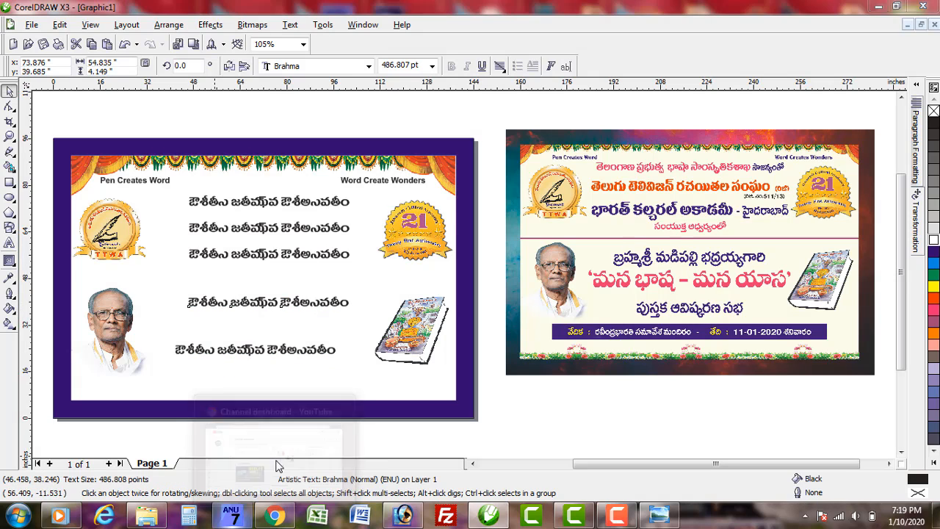
# Set the font of the second caption line to Kranthi.
pyautogui.click(317, 228)
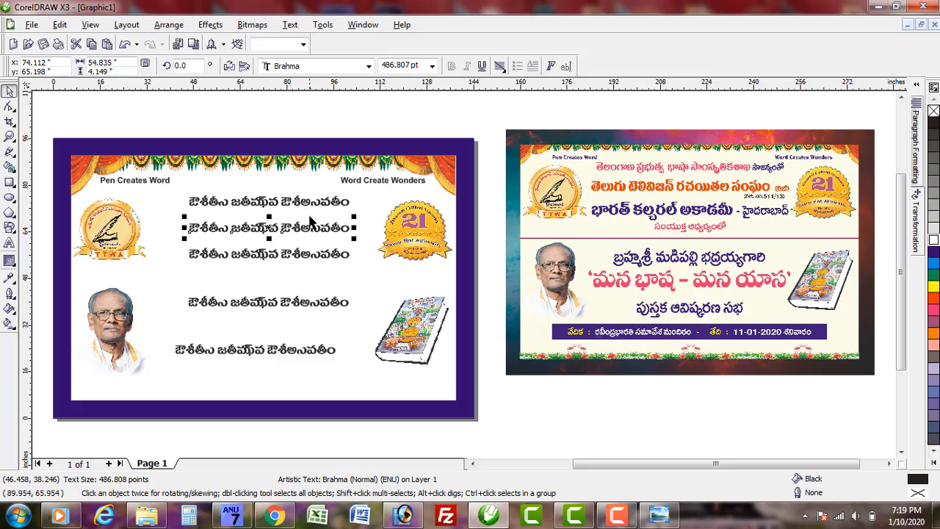
pyautogui.click(301, 66)
pyautogui.write('kr')
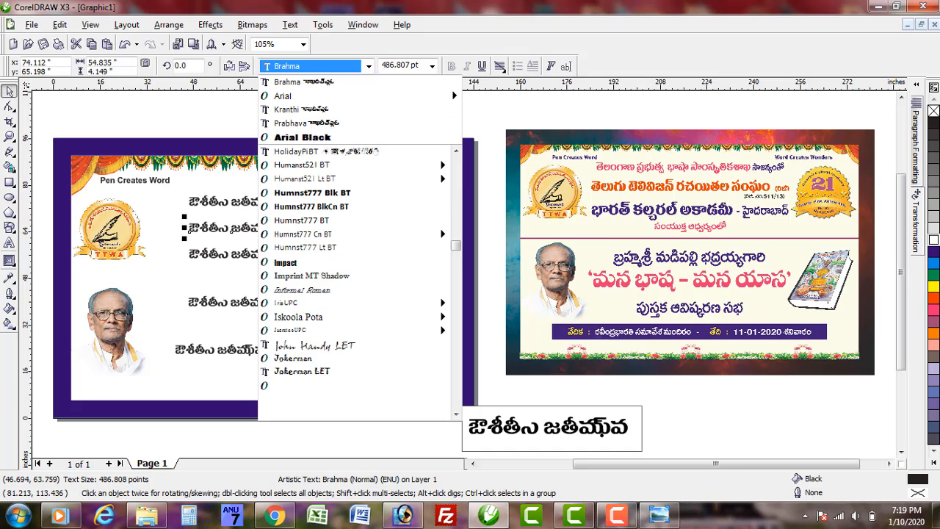
pyautogui.press('Return')
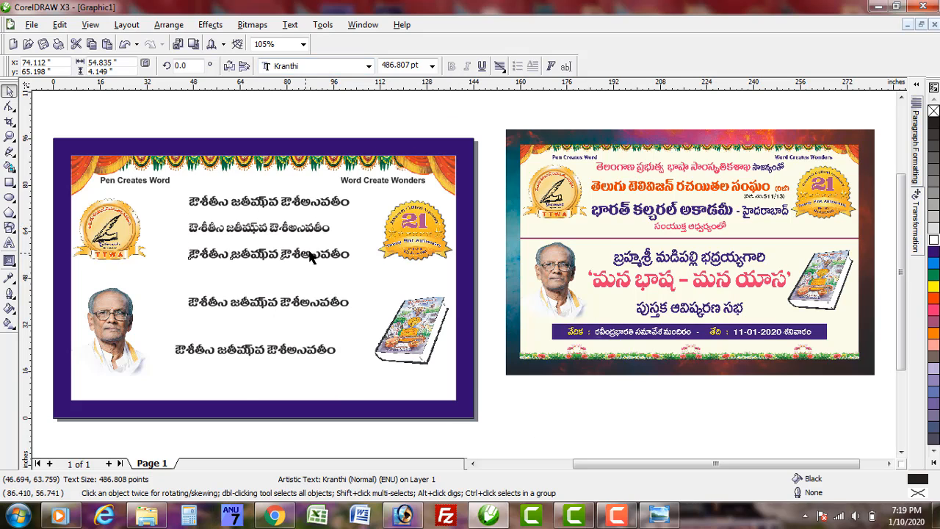
# Set the third caption line's font to Prabhava and the lowest line's font to PallaviBold.
pyautogui.click(311, 257)
pyautogui.click(305, 67)
pyautogui.write('pra')
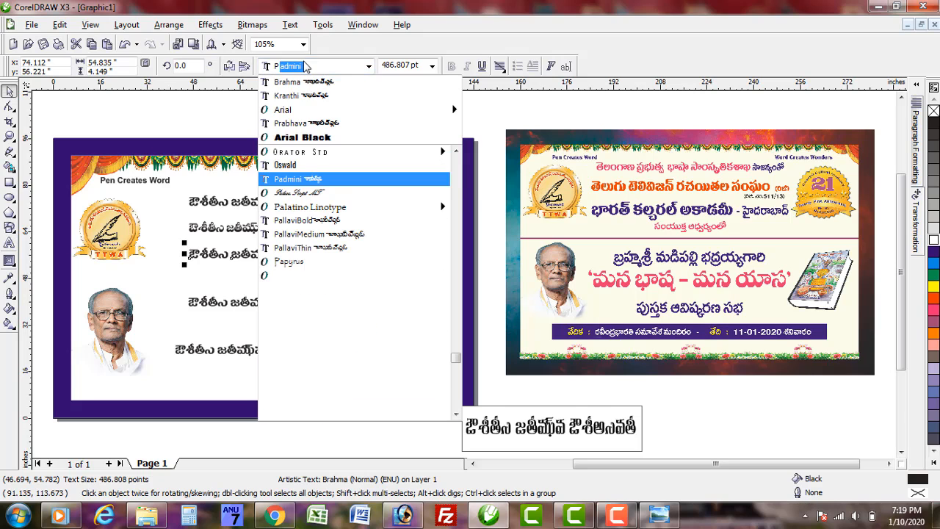
pyautogui.press('Return')
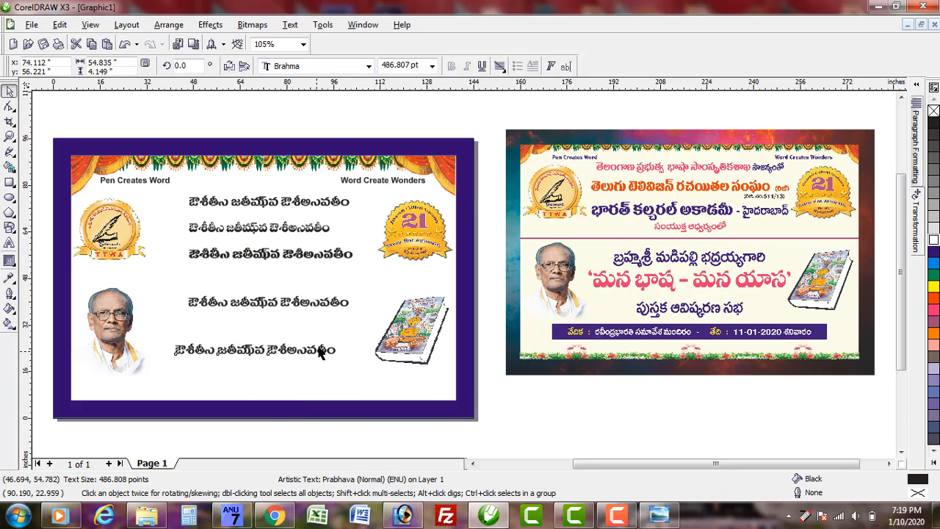
pyautogui.click(318, 350)
pyautogui.write('pall')
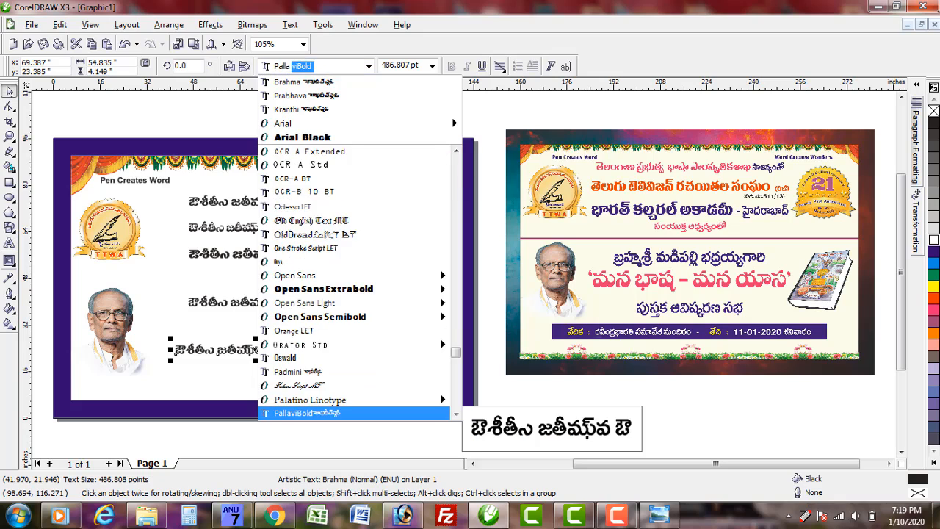
pyautogui.press('Return')
# Replace the top line with "తెలంగాణ ప్రభుత్వ భాషా సాంస్కృతిక శాఖ సౌజన్యంతో", using the Anu Script Manager for Telugu typing.
pyautogui.doubleClick(340, 199)
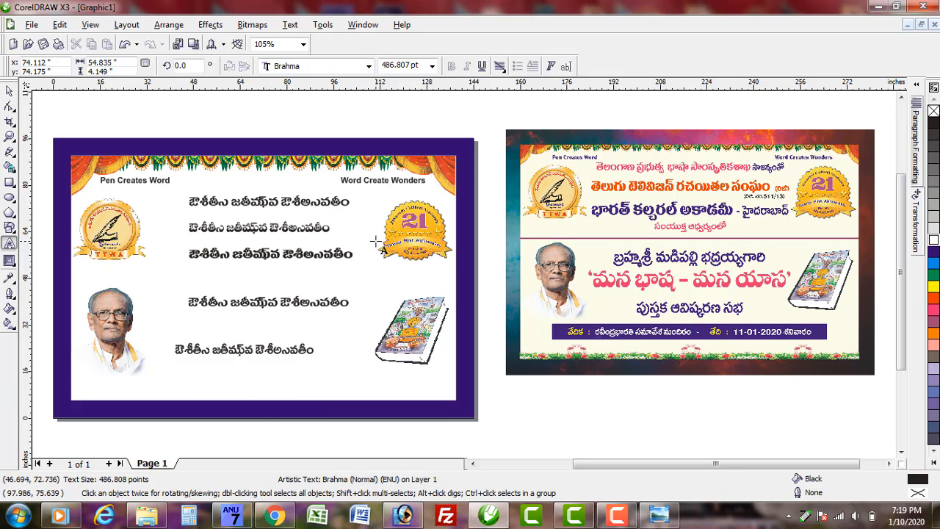
pyautogui.hotkey('ctrl', 'a')
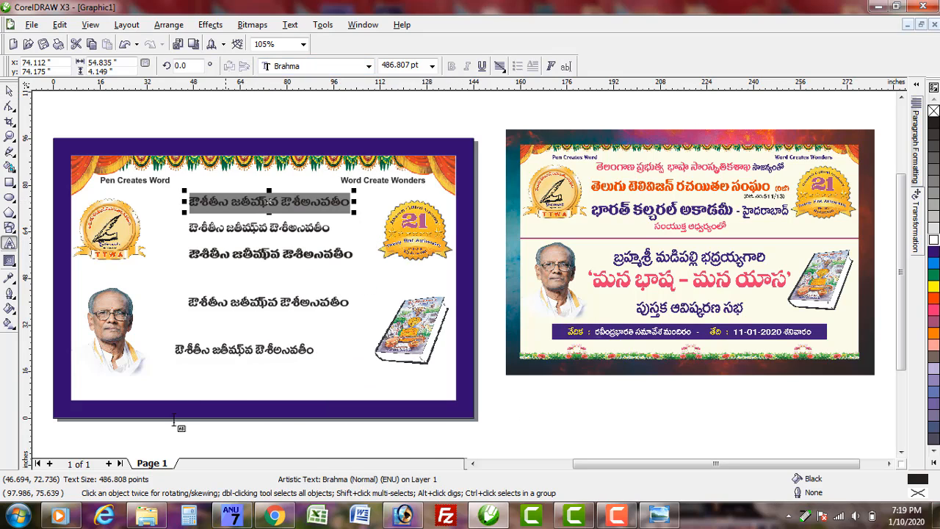
pyautogui.click(232, 515)
pyautogui.click(402, 212)
pyautogui.write('తెలంగాణ ప్రభుత్వ భాషా సాంస్కృతిక శాఖ సౌజన్యంత')
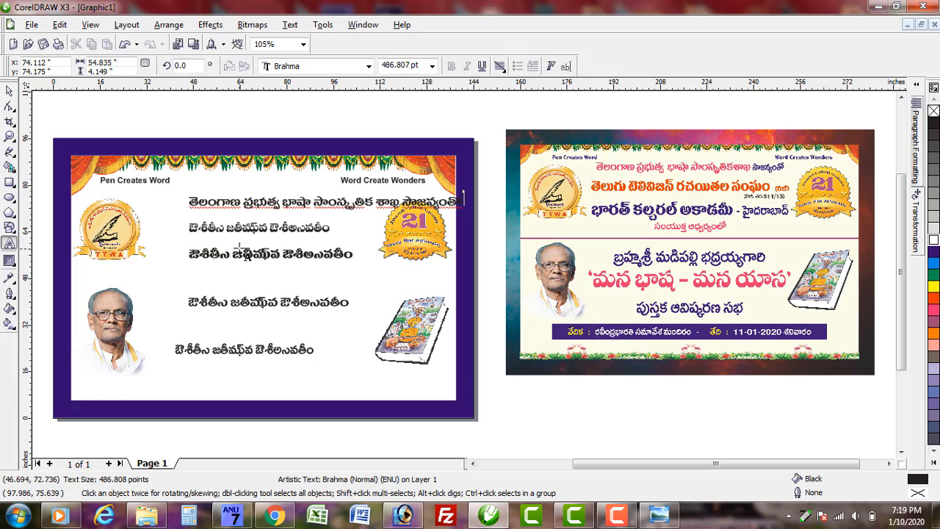
# Replace the second line with "తెలుగు టెలివిజన్ రచయితల సంఘం (రిజి)" and the third with "భారత్ కల్చరల్ అకాడమీ - హైదరాబాద్".
pyautogui.click(260, 231)
pyautogui.hotkey('ctrl', 'a')
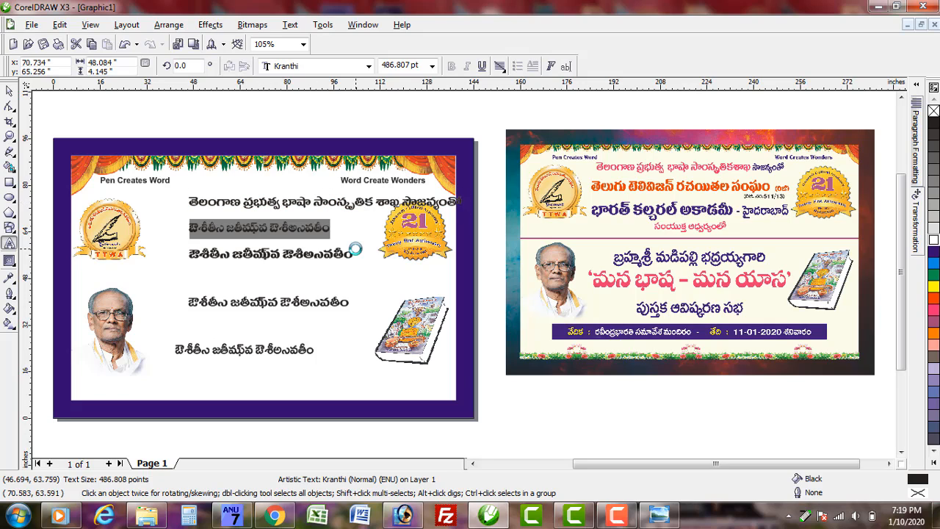
pyautogui.write('తె')
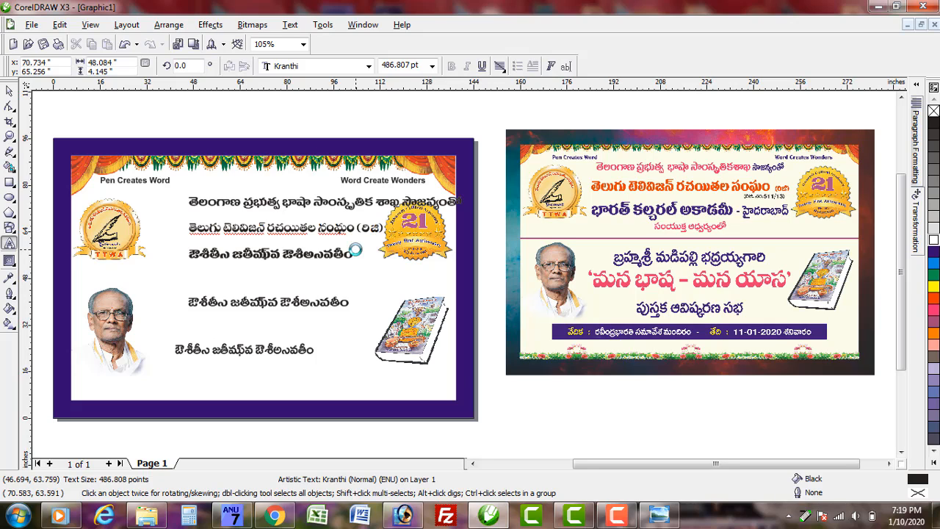
pyautogui.click(355, 251)
pyautogui.hotkey('ctrl', 'a')
pyautogui.write('భ')
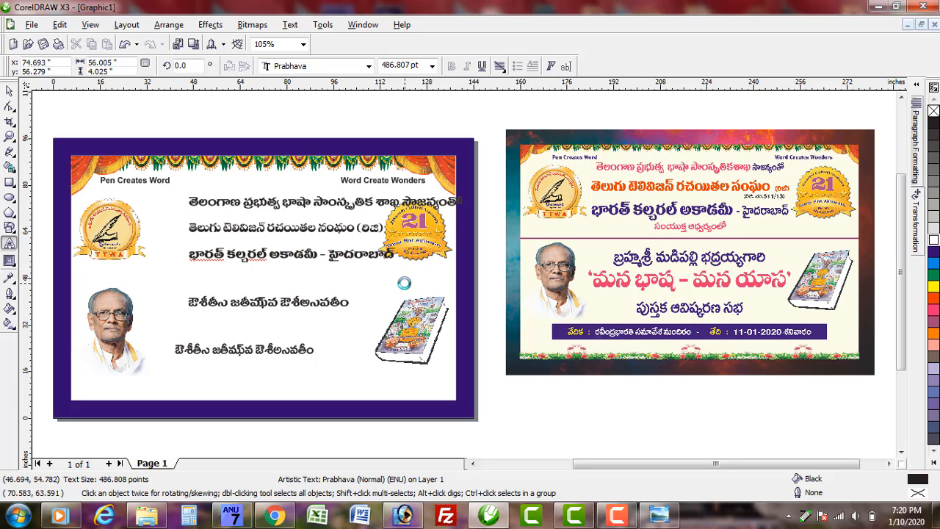
# Replace the fourth caption with the author's honorific name line and the book title ‘మన భాష - మన యాస’ beneath it.
pyautogui.click(319, 301)
pyautogui.hotkey('ctrl', 'a')
pyautogui.write('బ్ర')
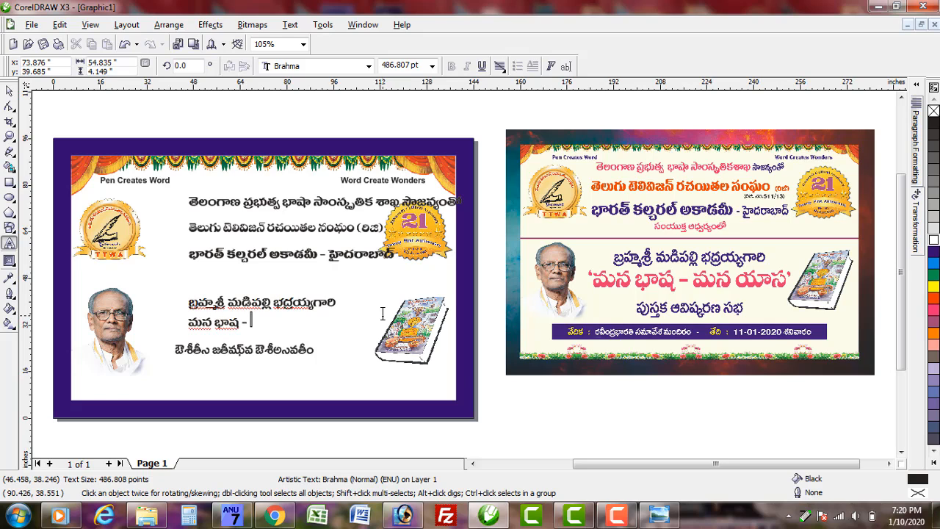
pyautogui.write('మన యా')
pyautogui.write('‘')
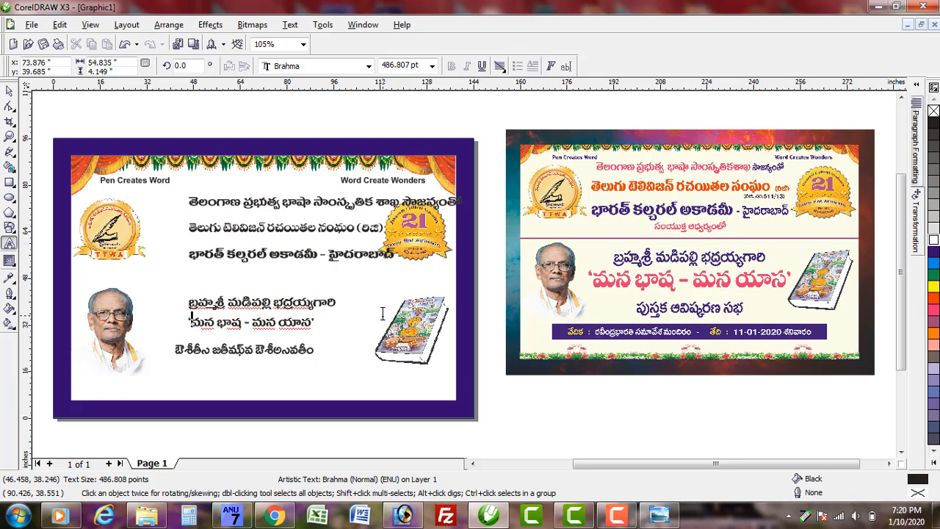
pyautogui.hotkey('ctrl', 'space')
# Replace the lowest line with "వేదిక : రవీంద్రభారతి సమావేశ మందిరం - తేది : 11-01-2020 శనివారం".
pyautogui.doubleClick(294, 347)
pyautogui.hotkey('ctrl', 'a')
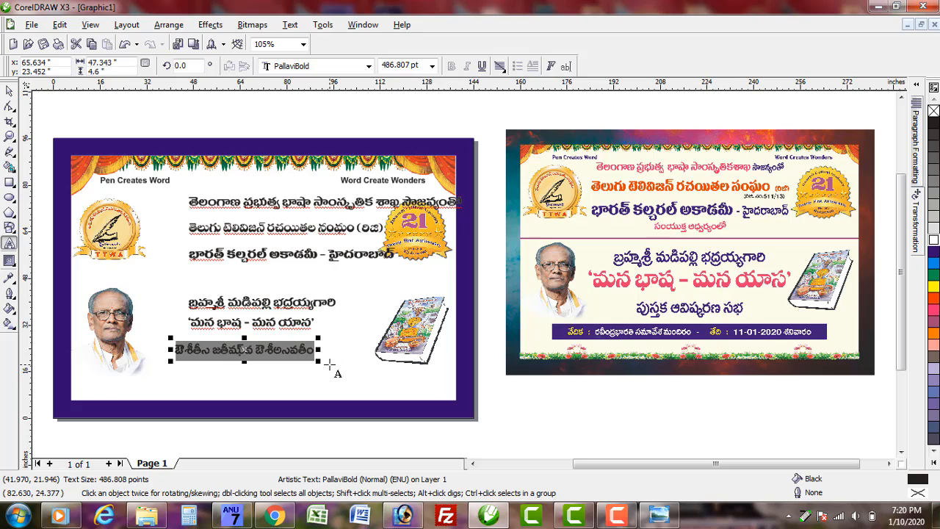
pyautogui.write('వే')
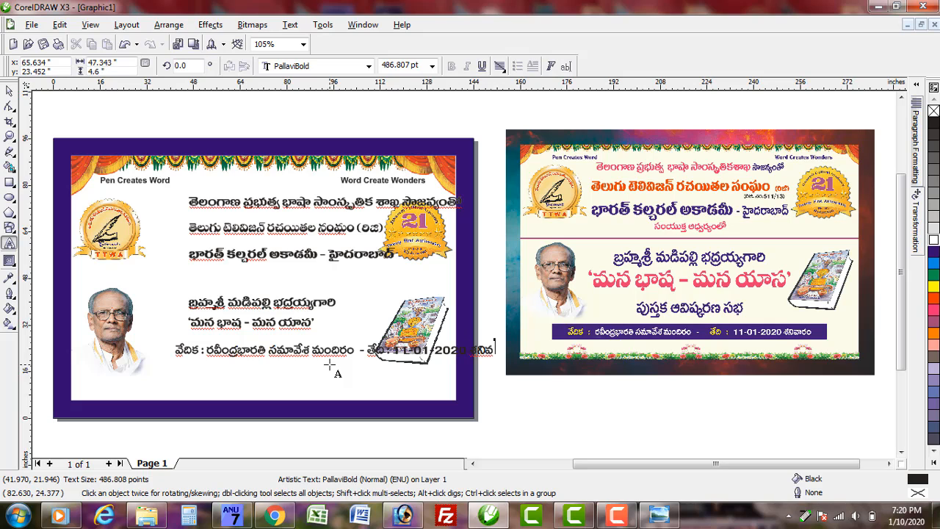
pyautogui.hotkey('ctrl', 'space')
pyautogui.click(410, 104)
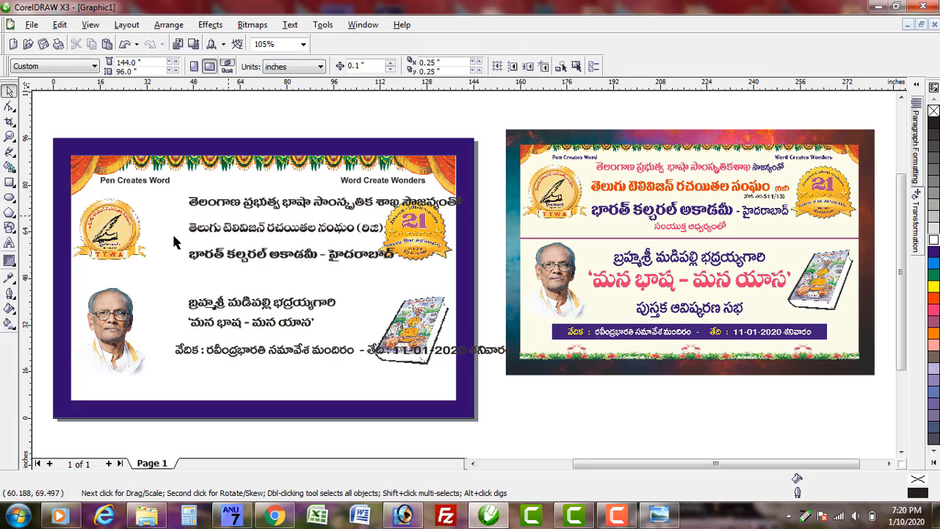
# Shrink the portrait and the book, and reposition the book higher near the border and the venue line further left.
pyautogui.click(112, 228)
pyautogui.click(131, 285)
pyautogui.moveTo(170, 403); pyautogui.dragTo(145, 373)
pyautogui.click(417, 330)
pyautogui.moveTo(453, 369); pyautogui.dragTo(436, 353)
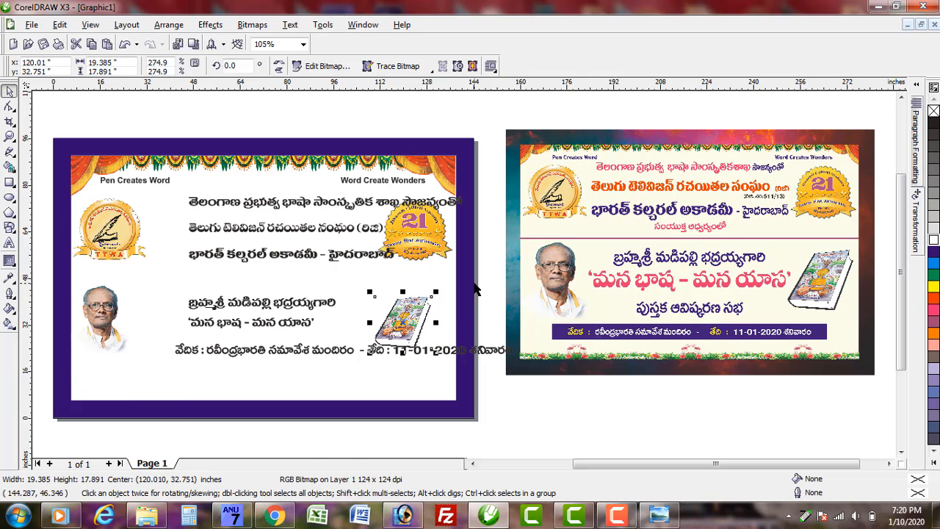
pyautogui.moveTo(418, 311); pyautogui.dragTo(434, 292)
pyautogui.moveTo(315, 356); pyautogui.dragTo(286, 358)
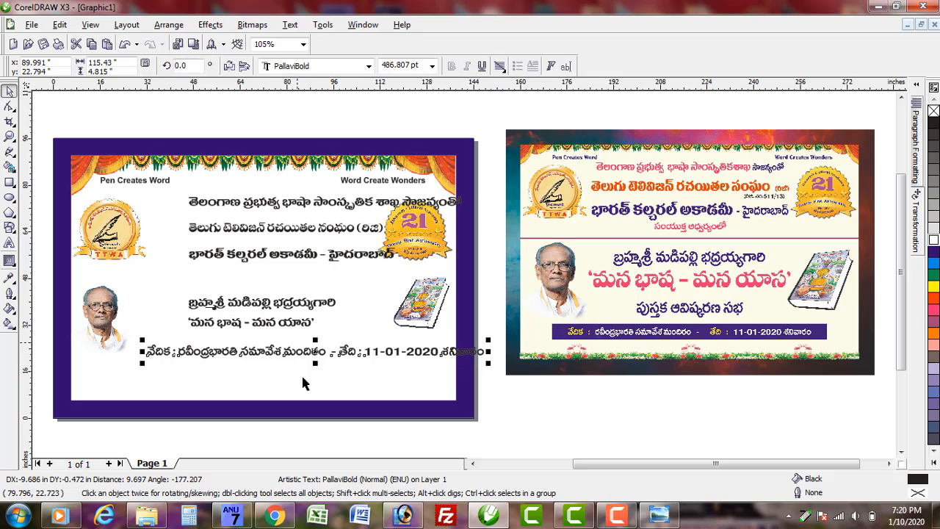
# Try the Quixley LET font on the last word of the top line, and undo it.
pyautogui.click(369, 199)
pyautogui.doubleClick(365, 200)
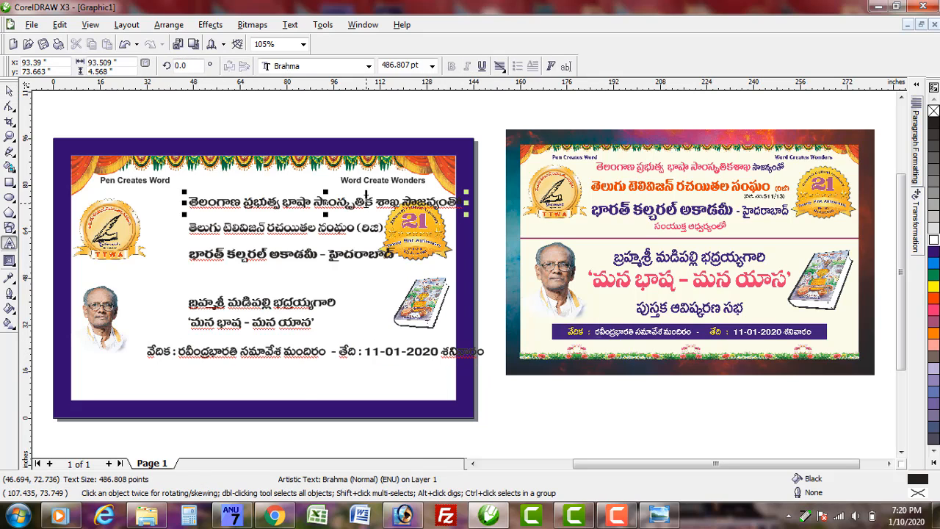
pyautogui.click(297, 66)
pyautogui.moveTo(456, 190); pyautogui.dragTo(456, 362)
pyautogui.click(353, 413)
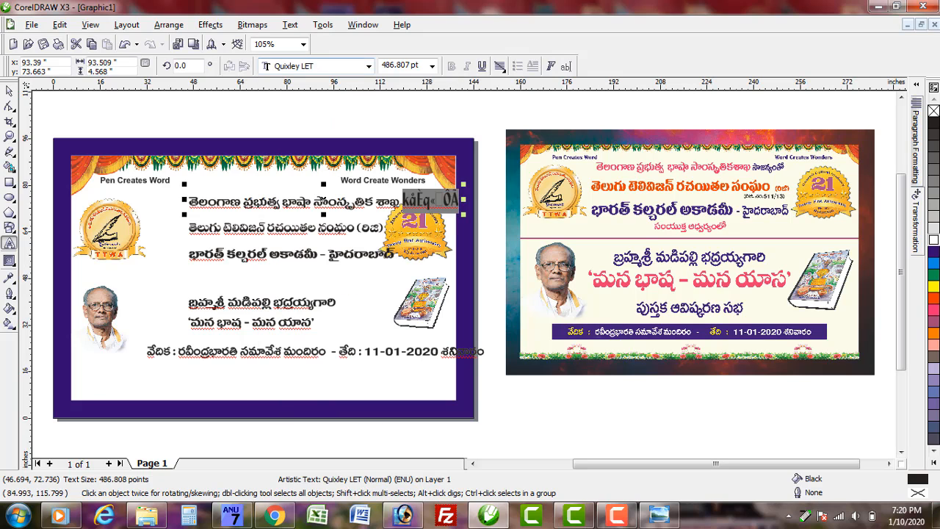
pyautogui.hotkey('ctrl', 'z')
# Place a copy of the venue line below the third line and replace its text with "సంయుక్త ఆధ్వర్యంలో".
pyautogui.hotkey('ctrl', 'space')
pyautogui.moveTo(338, 255); pyautogui.dragTo(340, 268)
pyautogui.moveTo(347, 351); pyautogui.dragTo(340, 276)
pyautogui.rightClick(340, 275)
pyautogui.press('F8')
pyautogui.hotkey('ctrl', 'a')
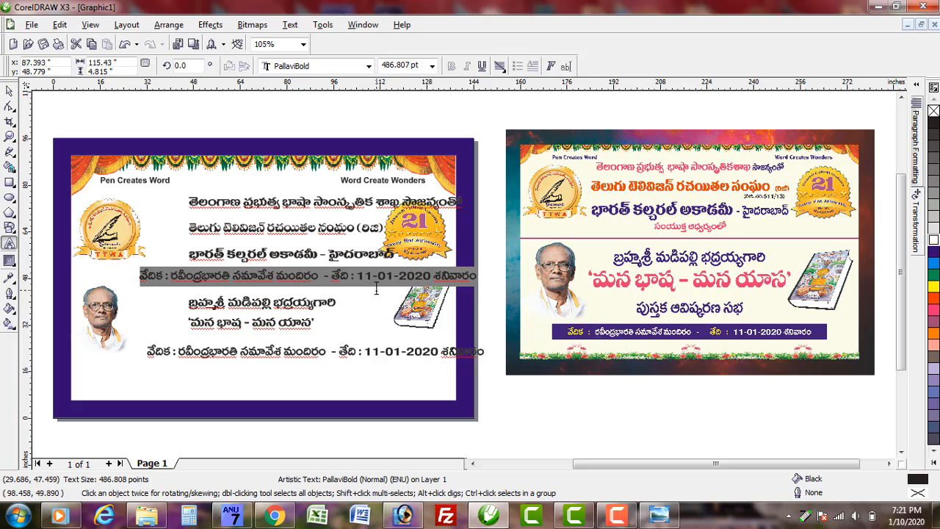
pyautogui.write('సంయుక్త ఆధ్వర్యంలో')
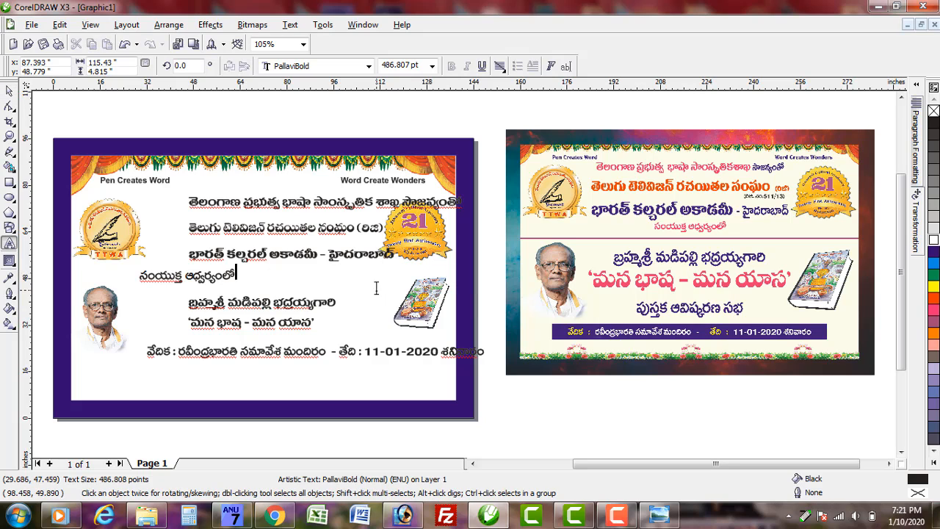
pyautogui.hotkey('ctrl', 'space')
# Format the top line's last word "సౌజన్యంతో" in PallaviBold at 400 pt.
pyautogui.click(233, 515)
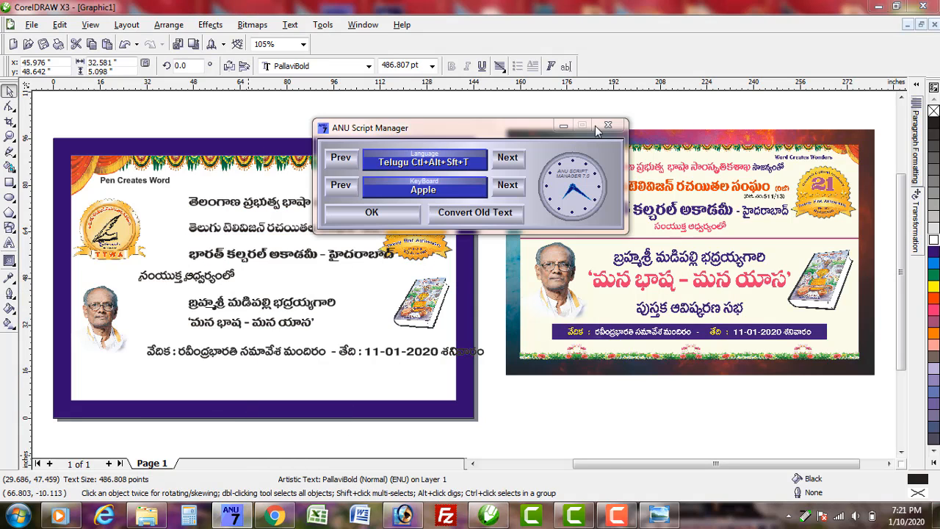
pyautogui.click(606, 126)
pyautogui.click(361, 203)
pyautogui.press('F8')
pyautogui.hotkey('ctrl', 'shift', 'Left')
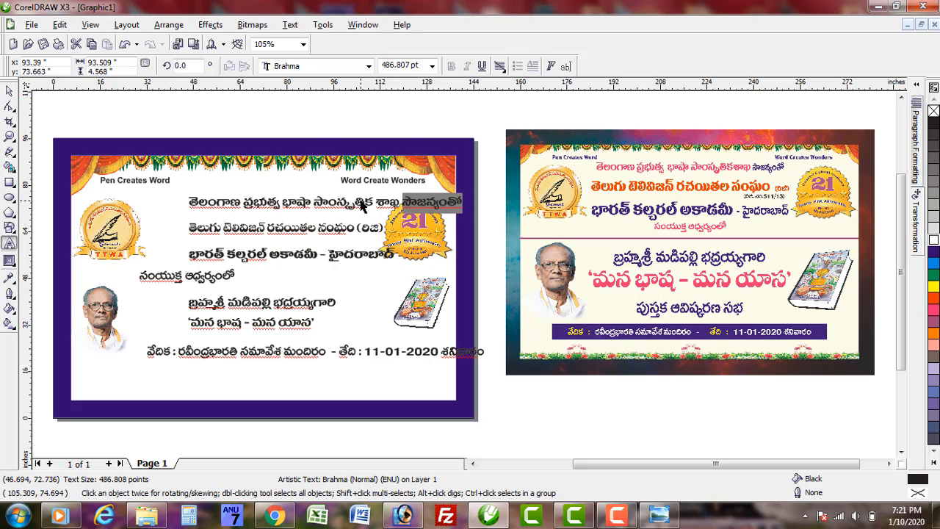
pyautogui.click(308, 69)
pyautogui.press('p')
pyautogui.press('Return')
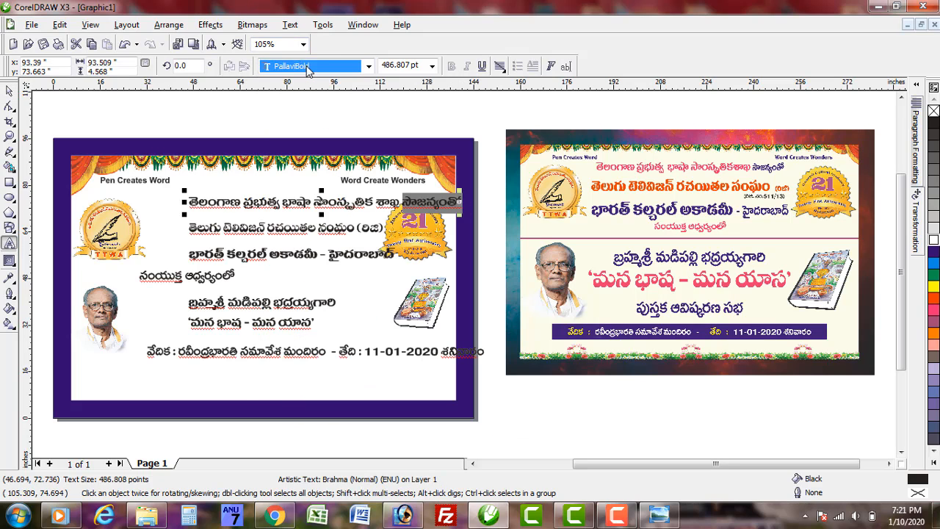
pyautogui.press('Tab')
pyautogui.write('400')
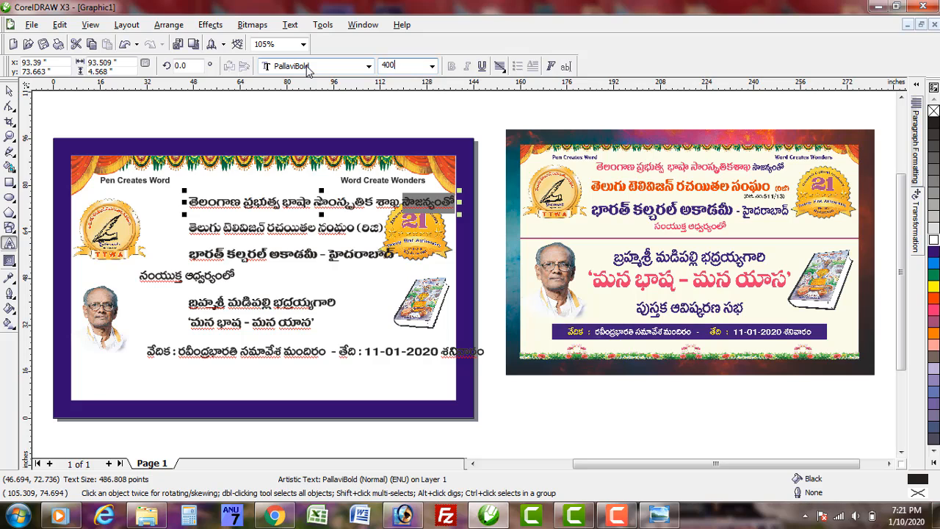
pyautogui.press('Return')
pyautogui.hotkey('ctrl', 'space')
# Centre the top Telugu line horizontally on the banner background.
pyautogui.click(213, 277)
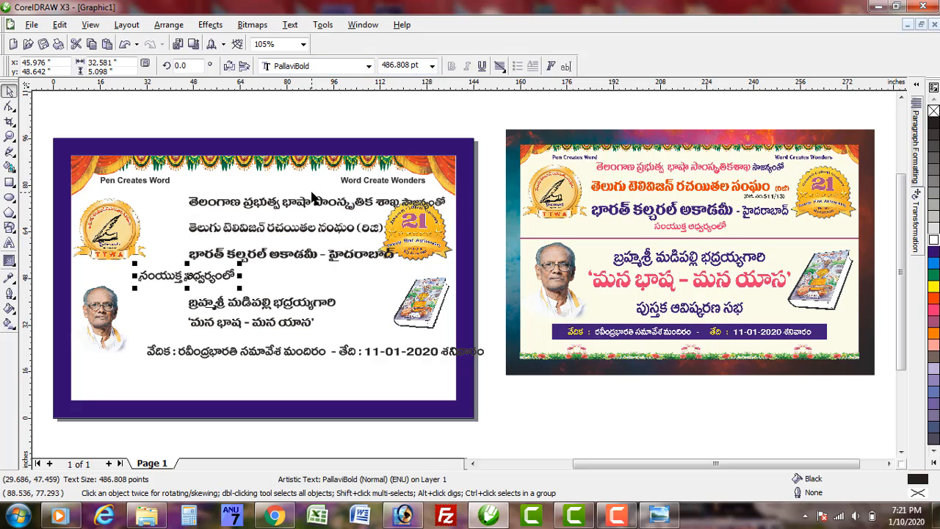
pyautogui.click(310, 201)
pyautogui.keyDown('shift'); pyautogui.click(315, 290); pyautogui.keyUp('shift')
pyautogui.press('c')
# Scale the top line down to about 78 inches wide and colour it Magenta.
pyautogui.click(302, 203)
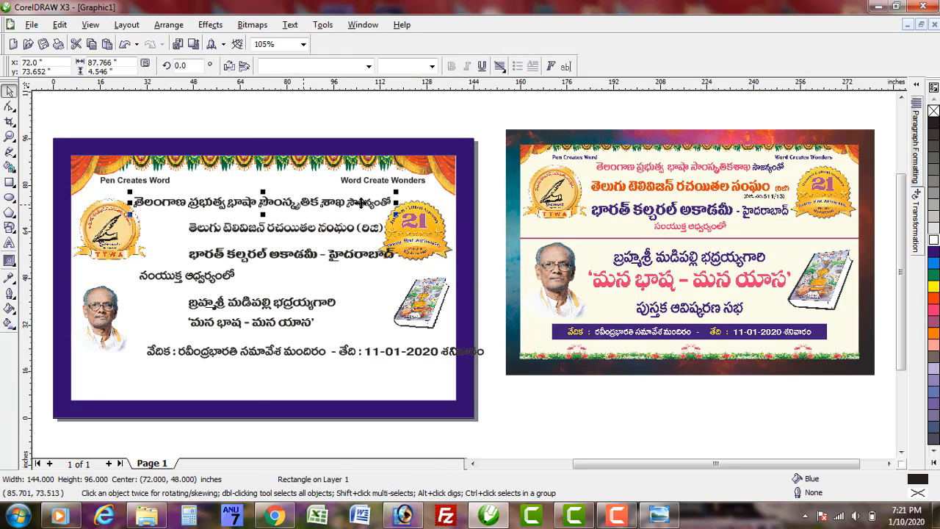
pyautogui.moveTo(397, 192); pyautogui.dragTo(377, 190)
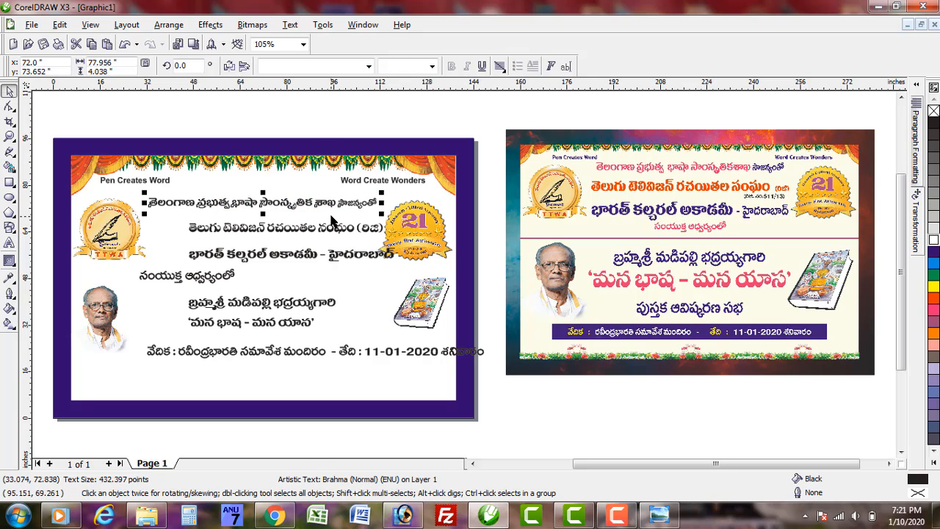
pyautogui.click(933, 310)
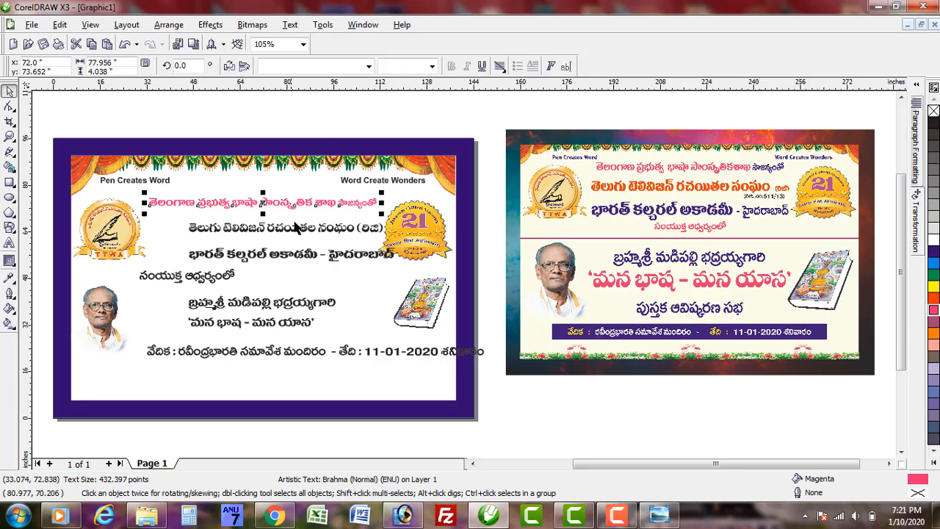
# Colour the second Telugu line Blue and centre it horizontally on the inner rectangle.
pyautogui.click(298, 227)
pyautogui.click(933, 264)
pyautogui.keyDown('shift'); pyautogui.click(321, 216); pyautogui.keyUp('shift')
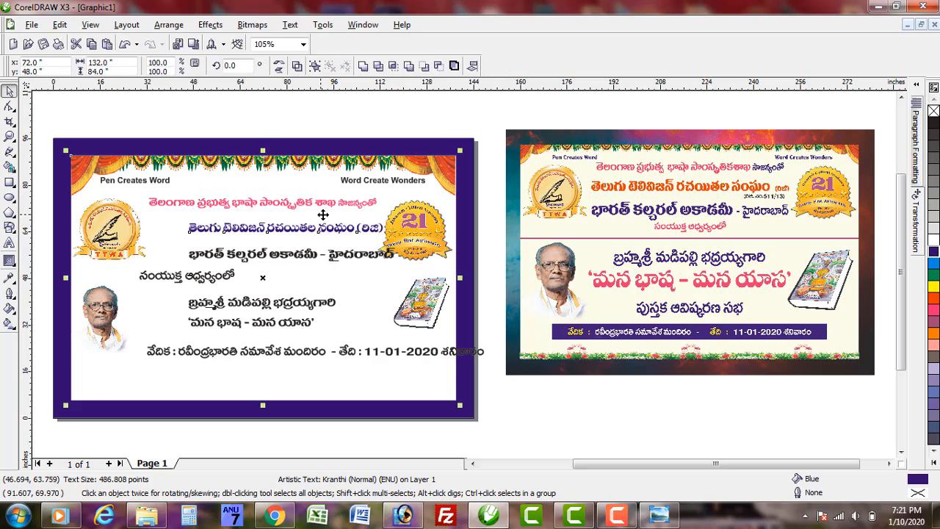
pyautogui.press('c')
# Move the third Telugu line up closer to the second line and centre it horizontally with that line.
pyautogui.click(350, 257)
pyautogui.moveTo(348, 254); pyautogui.dragTo(340, 246)
pyautogui.keyDown('shift'); pyautogui.click(340, 226); pyautogui.keyUp('shift')
pyautogui.press('c')
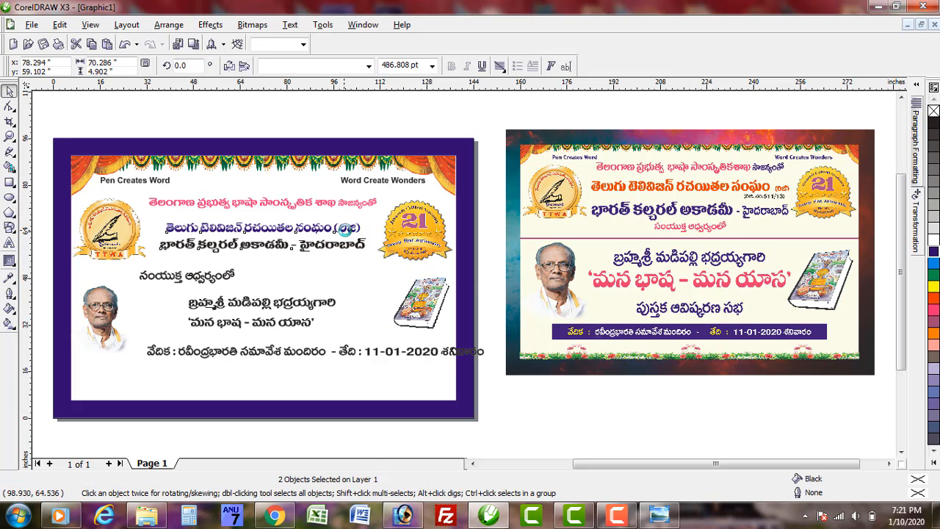
# Colour the third Telugu line Red and set the fourth line in Blue directly beneath it, centred horizontally on the inner rectangle.
pyautogui.click(336, 245)
pyautogui.click(933, 297)
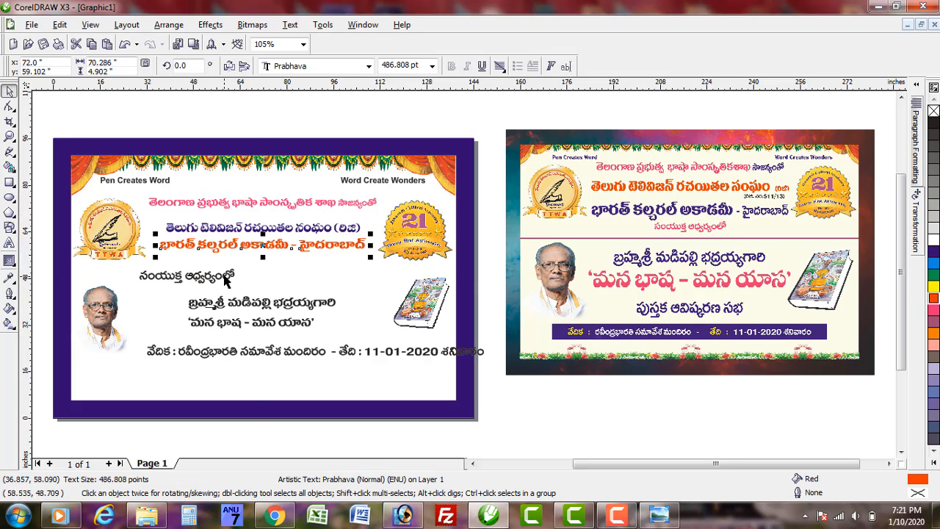
pyautogui.moveTo(228, 285); pyautogui.dragTo(281, 267)
pyautogui.keyDown('shift'); pyautogui.click(308, 308); pyautogui.keyUp('shift')
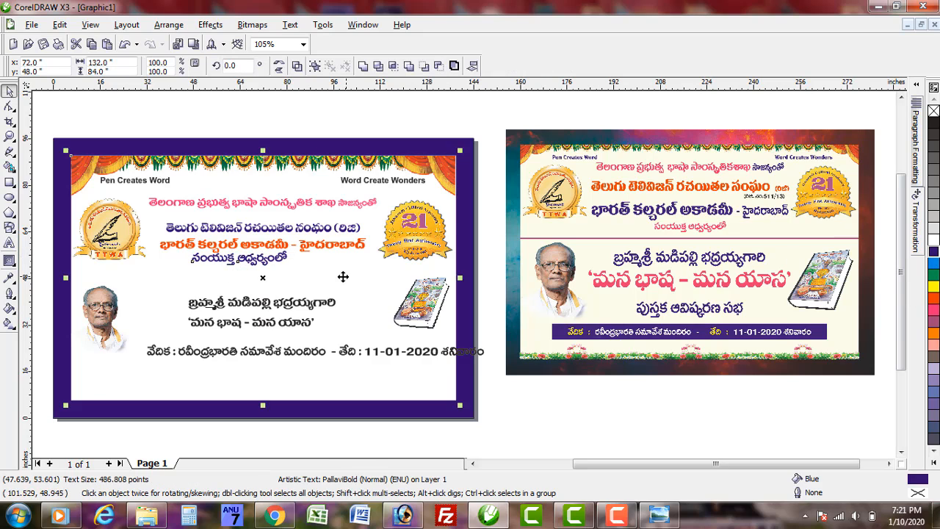
pyautogui.press('c')
# Draw a straight horizontal line about 99.5 inches long between the fourth and fifth Telugu lines.
pyautogui.press('F5')
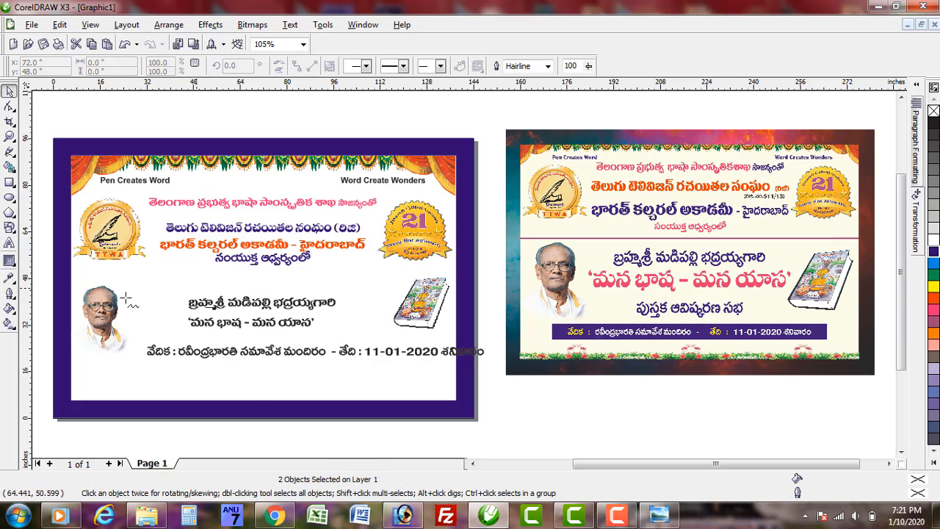
pyautogui.click(9, 152)
pyautogui.click(38, 159)
pyautogui.click(108, 274)
pyautogui.click(401, 275)
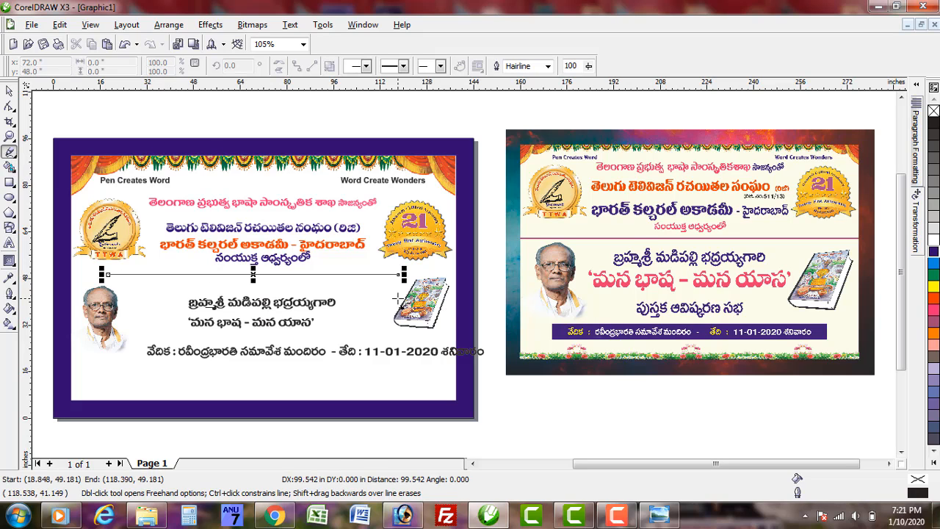
# Set the horizontal line's outline width to 4 mm.
pyautogui.press('F12')
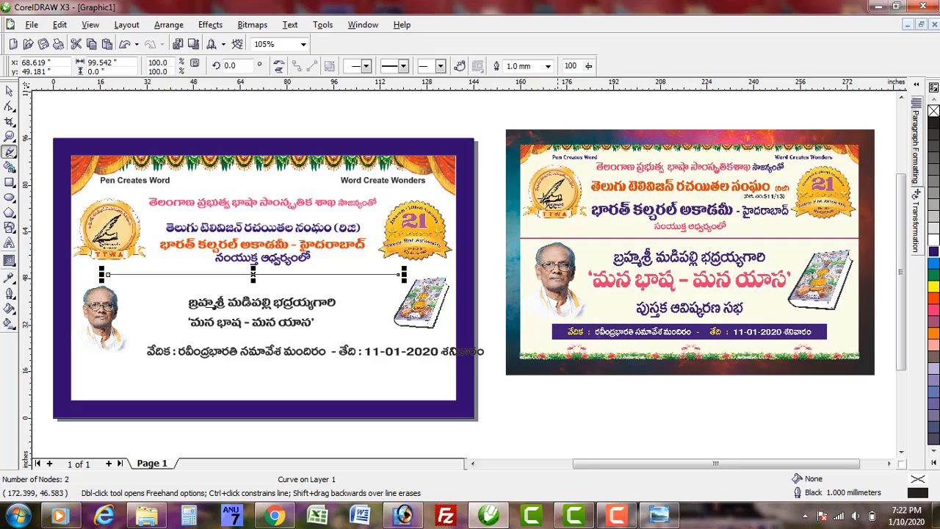
pyautogui.click(11, 295)
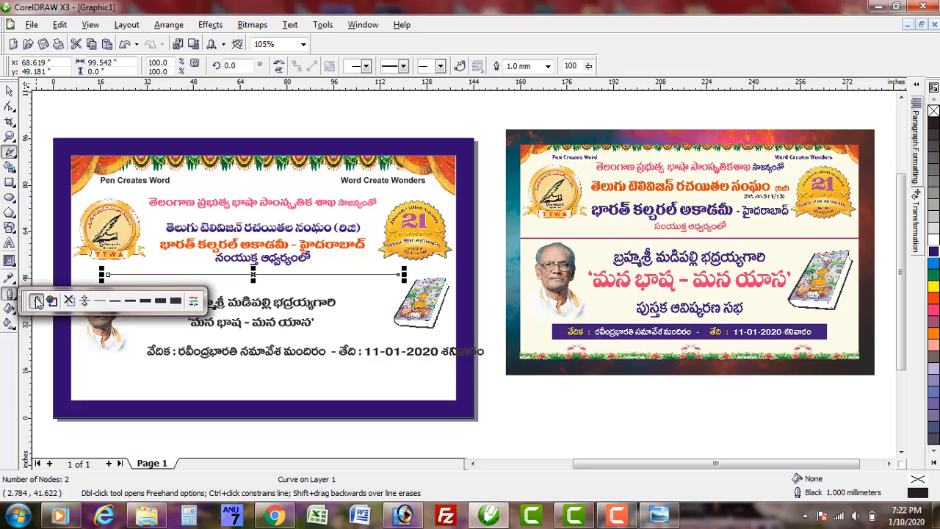
pyautogui.click(37, 302)
pyautogui.doubleClick(381, 184)
pyautogui.write('4')
pyautogui.press('Return')
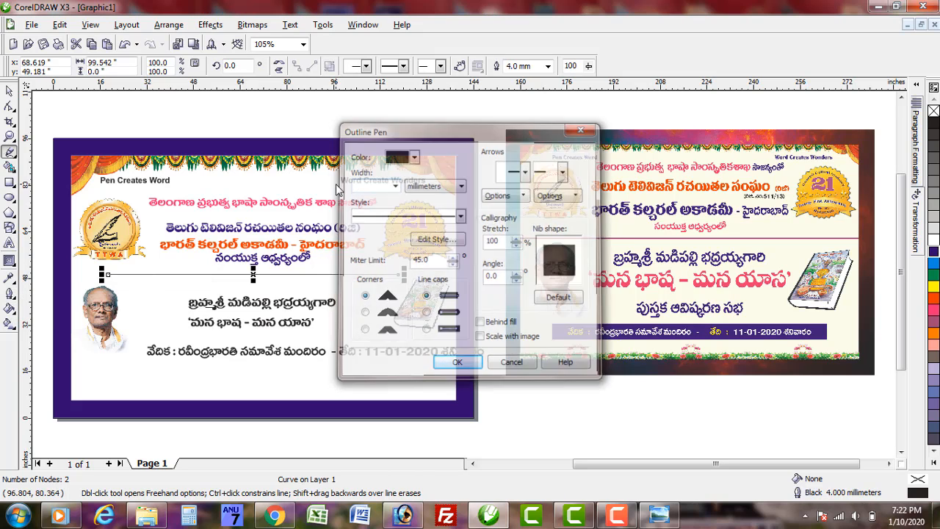
# Centre the horizontal line on the banner background.
pyautogui.press('space')
pyautogui.keyDown('shift'); pyautogui.click(372, 289); pyautogui.keyUp('shift')
pyautogui.press('c')
pyautogui.click(371, 289)
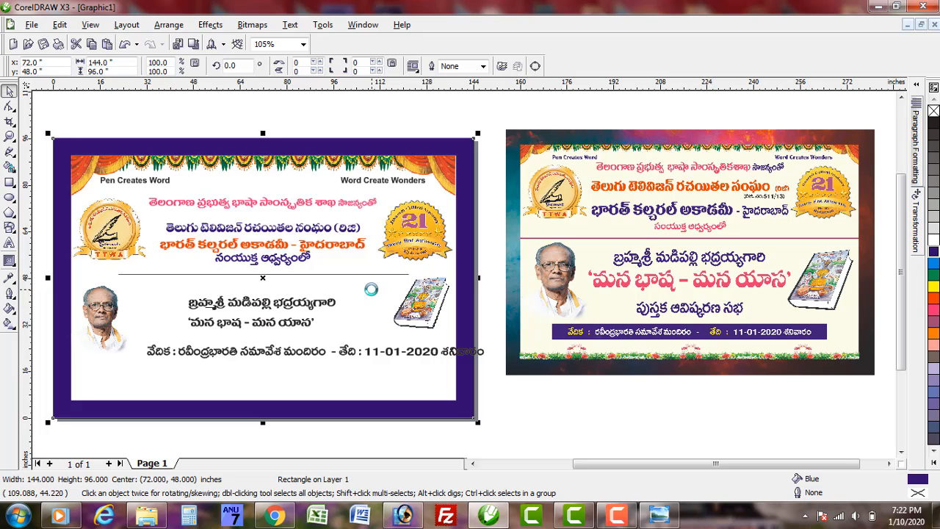
# Stretch the horizontal line symmetrically to about 132.2 inches so it spans the inner rectangle.
pyautogui.click(384, 272)
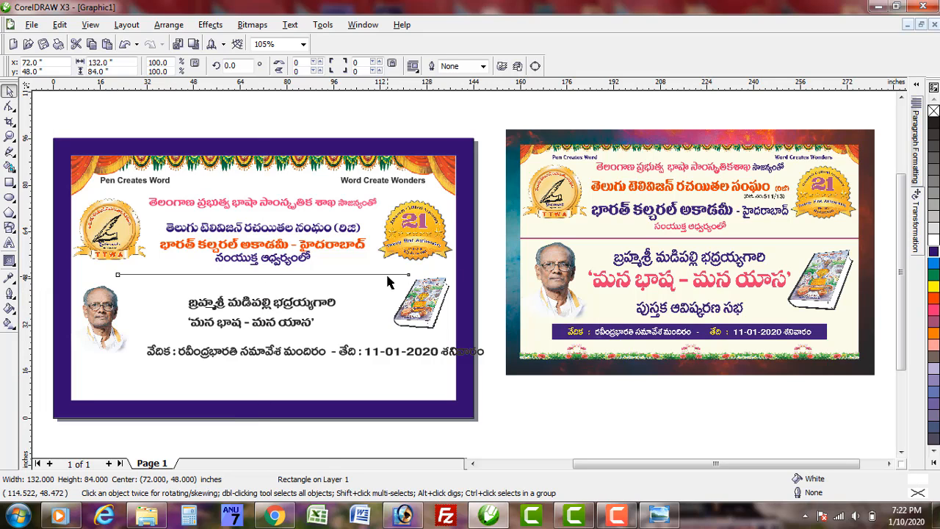
pyautogui.click(384, 274)
pyautogui.press('F2')
pyautogui.moveTo(367, 228); pyautogui.dragTo(498, 289)
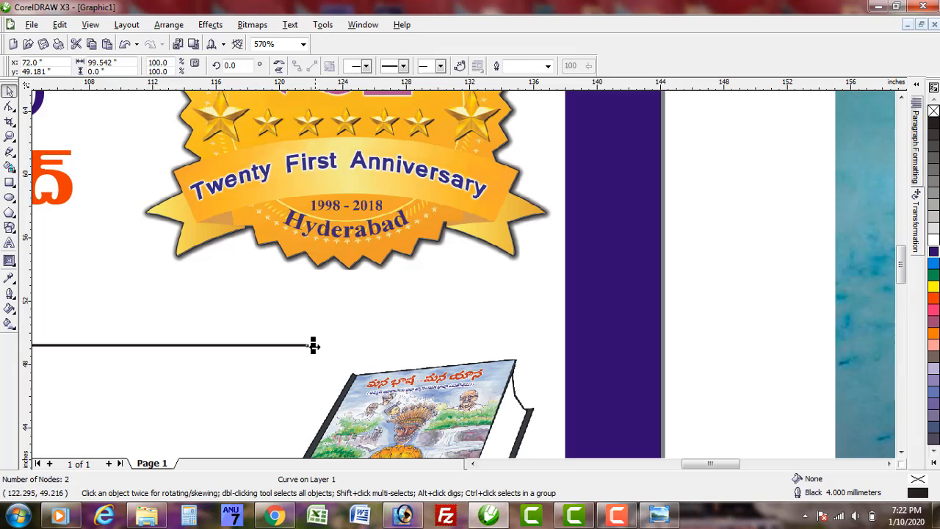
pyautogui.moveTo(309, 345); pyautogui.dragTo(570, 346)
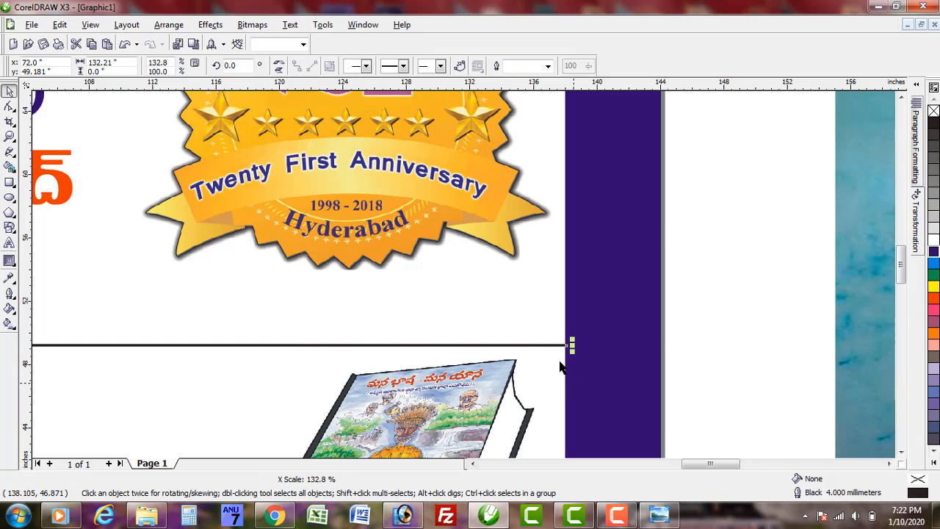
# Set the divider line's outline width to 8 mm and its outline colour to Blue.
pyautogui.press('F3')
pyautogui.moveTo(397, 247); pyautogui.dragTo(595, 335)
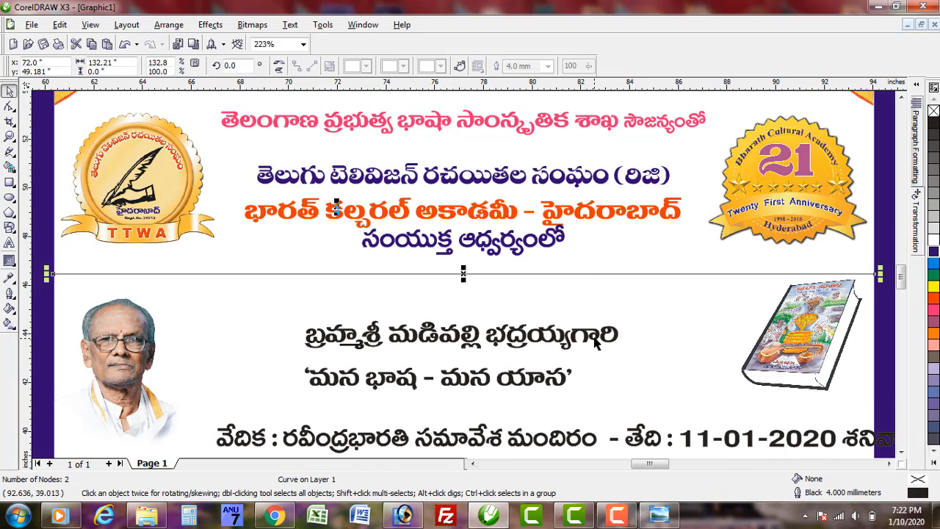
pyautogui.click(10, 295)
pyautogui.click(36, 302)
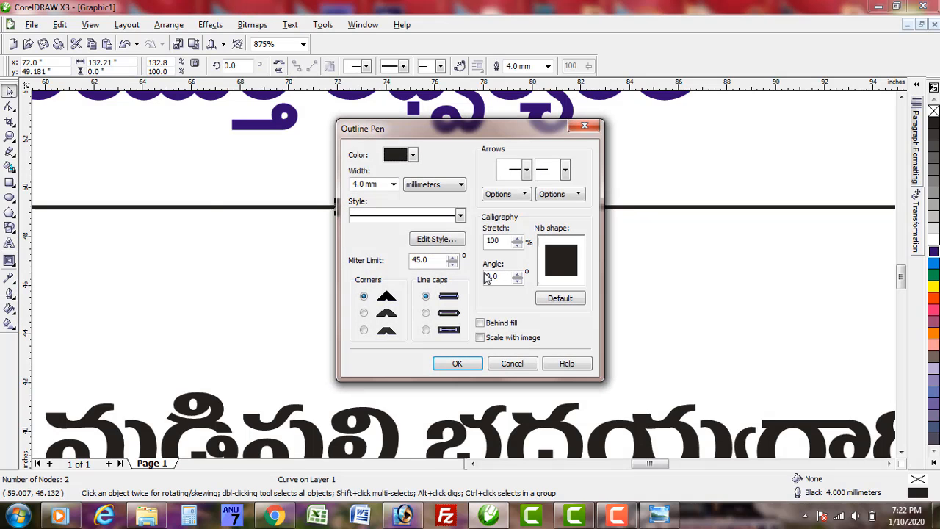
pyautogui.moveTo(388, 185); pyautogui.dragTo(319, 190)
pyautogui.write('8')
pyautogui.press('Return')
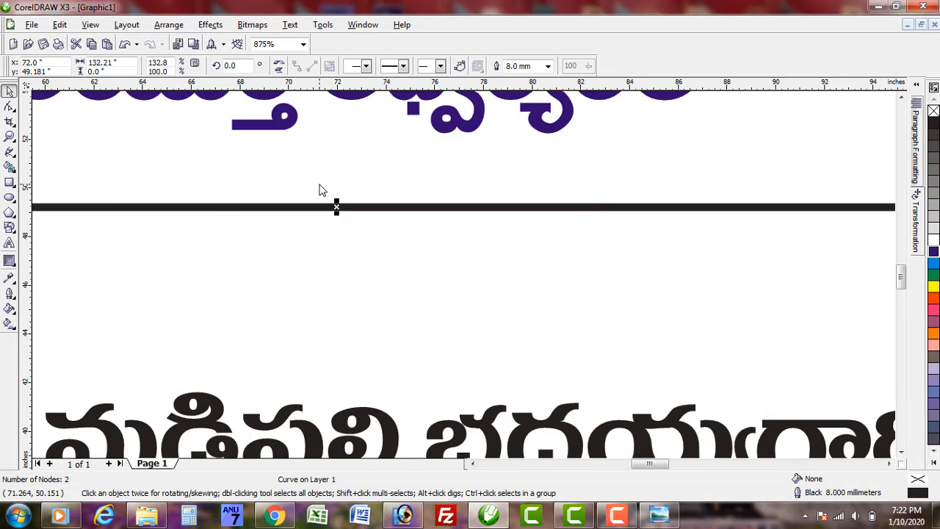
pyautogui.scroll(-5, 491, 331)
pyautogui.rightClick(933, 255)
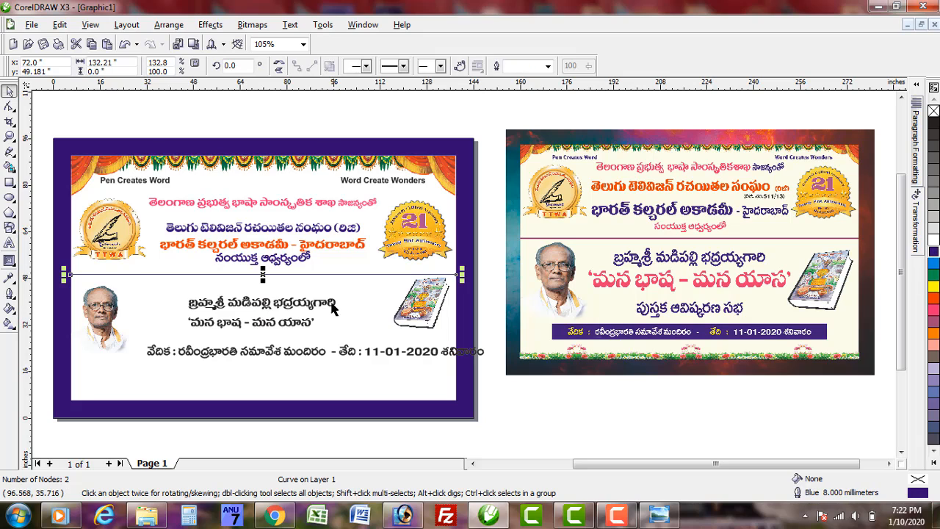
# Set the book-title line of the two-line text below the divider in Prabhava at 1000 pt.
pyautogui.click(328, 300)
pyautogui.press('F8')
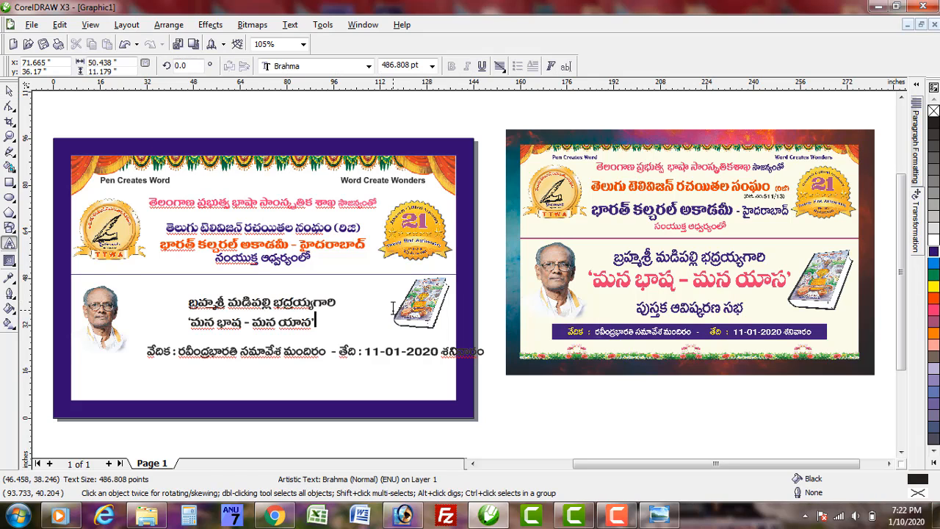
pyautogui.hotkey('shift', 'Home')
pyautogui.click(328, 68)
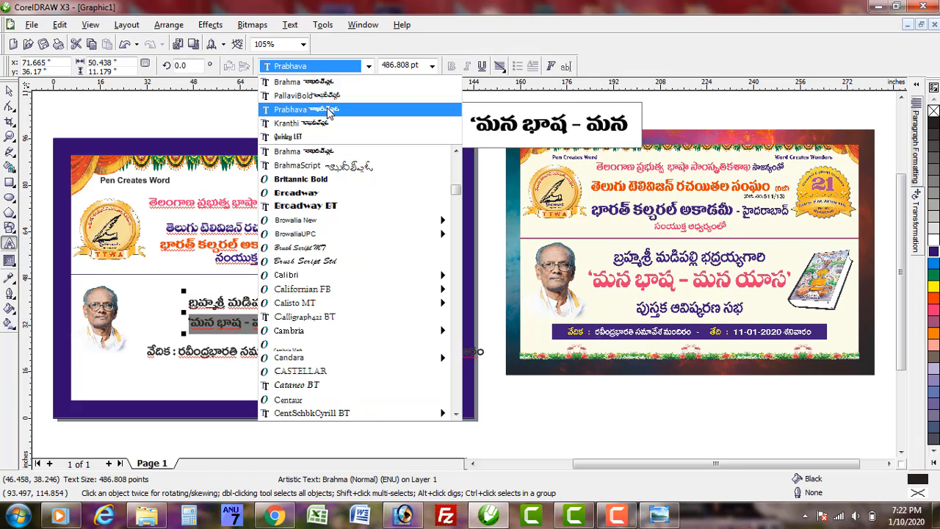
pyautogui.click(301, 109)
pyautogui.click(374, 66)
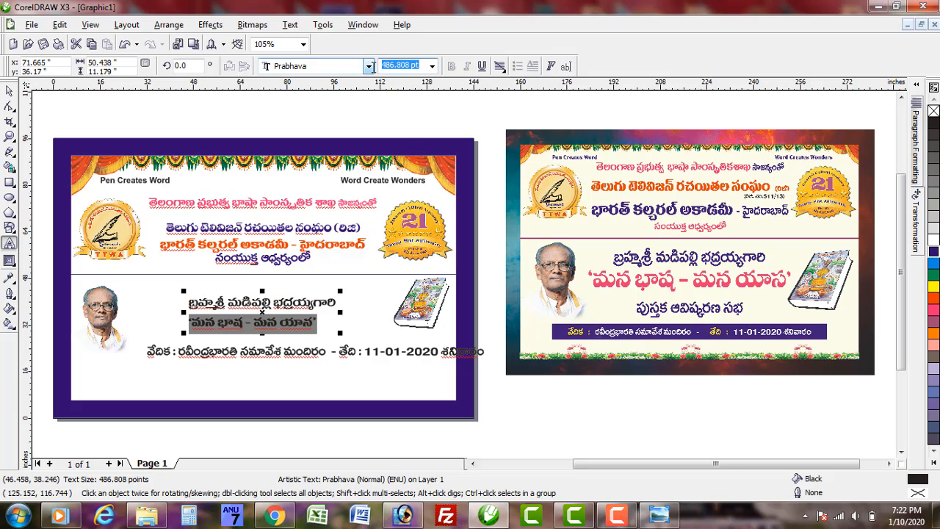
pyautogui.write('1000')
pyautogui.press('Return')
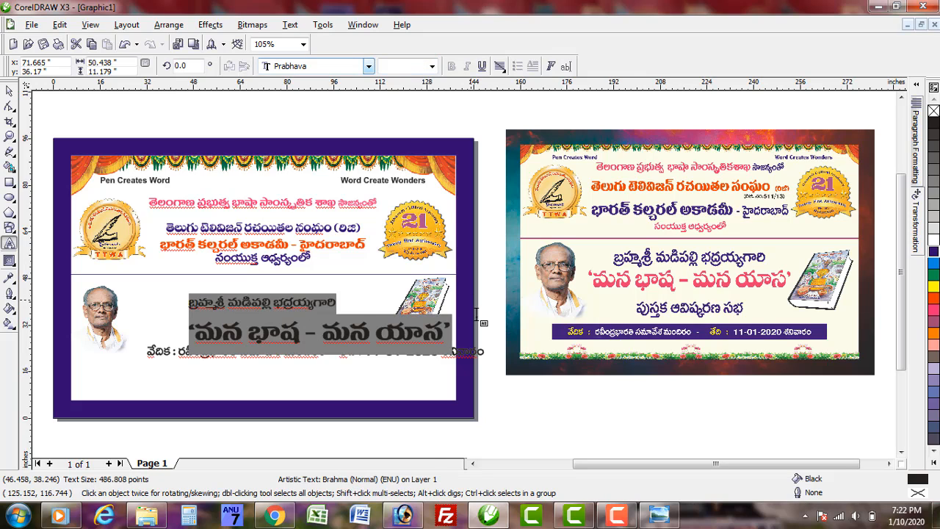
# Centre-align the two-line text block just below the divider and set its book-title line to 800 pt.
pyautogui.click(9, 90)
pyautogui.moveTo(329, 297); pyautogui.dragTo(308, 291)
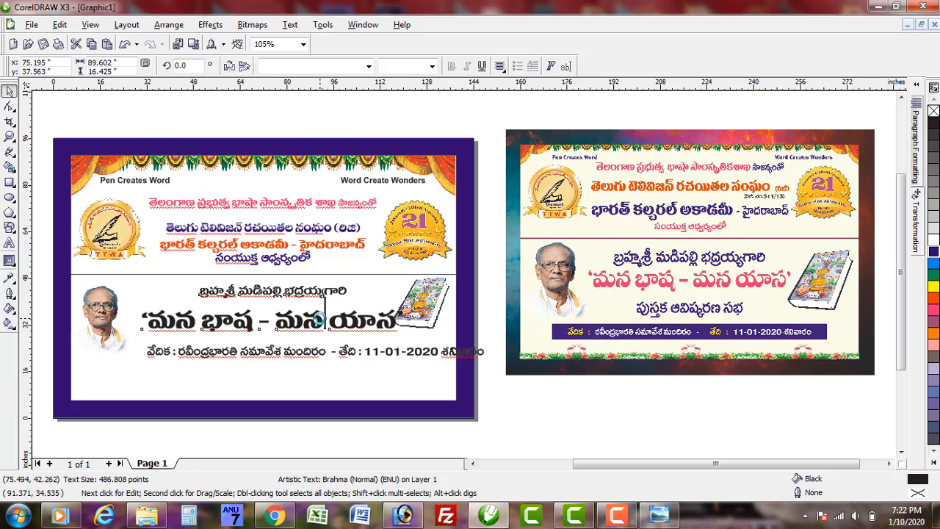
pyautogui.tripleClick(320, 317)
pyautogui.click(396, 64)
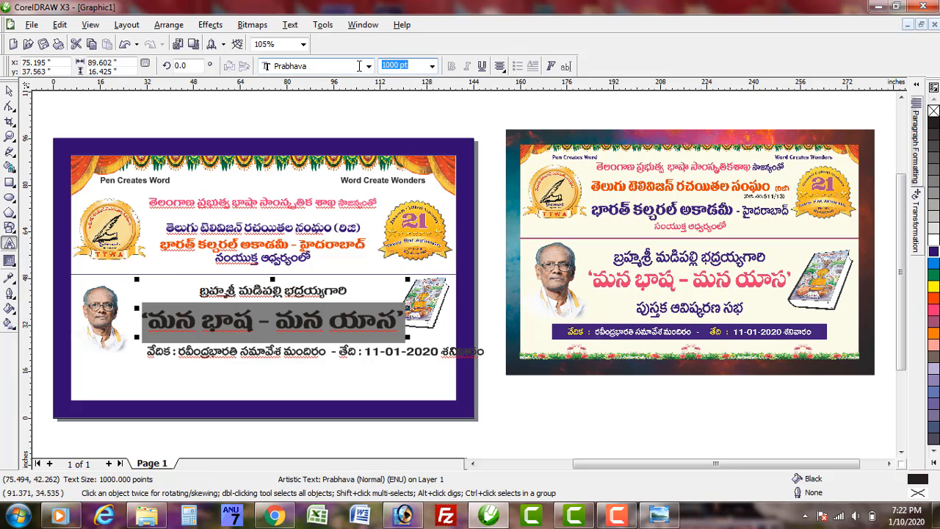
pyautogui.write('800')
pyautogui.press('Return')
# Centre the two-line text block horizontally on the inner rectangle.
pyautogui.hotkey('ctrl', 'space')
pyautogui.keyDown('shift'); pyautogui.click(347, 285); pyautogui.keyUp('shift')
pyautogui.press('c')
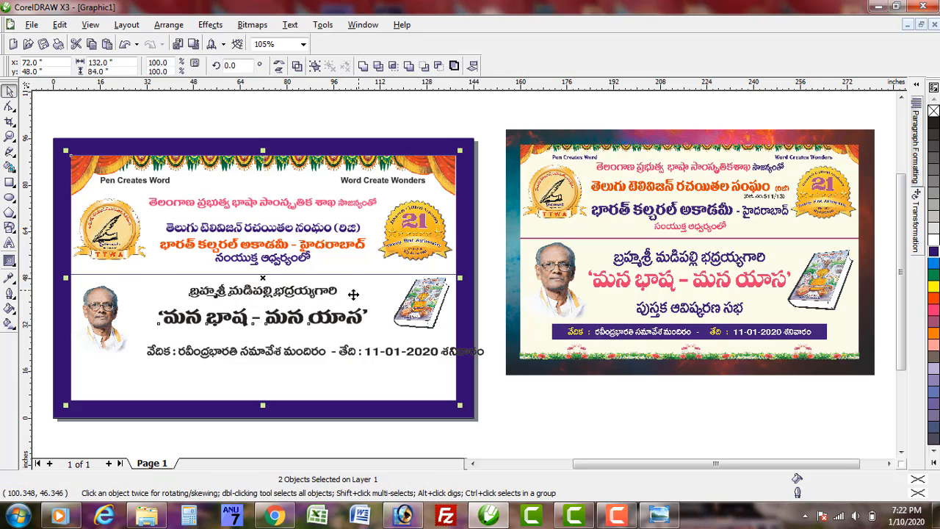
# Colour the two-line text block Blue, with its book-title line in Magenta.
pyautogui.click(330, 291)
pyautogui.click(332, 293)
pyautogui.tripleClick(345, 318)
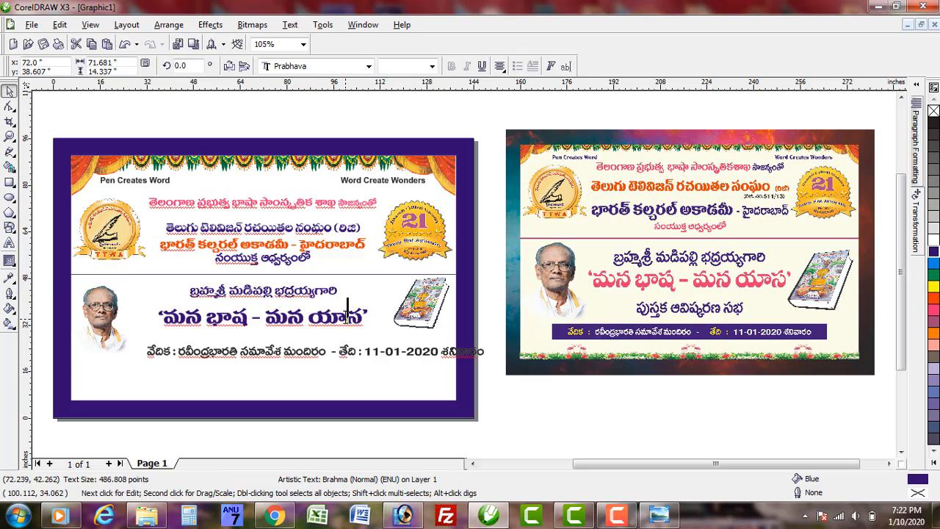
pyautogui.click(934, 321)
pyautogui.hotkey('ctrl', 'space')
# Colour the venue and date line Blue and centre it horizontally on the banner background.
pyautogui.click(346, 351)
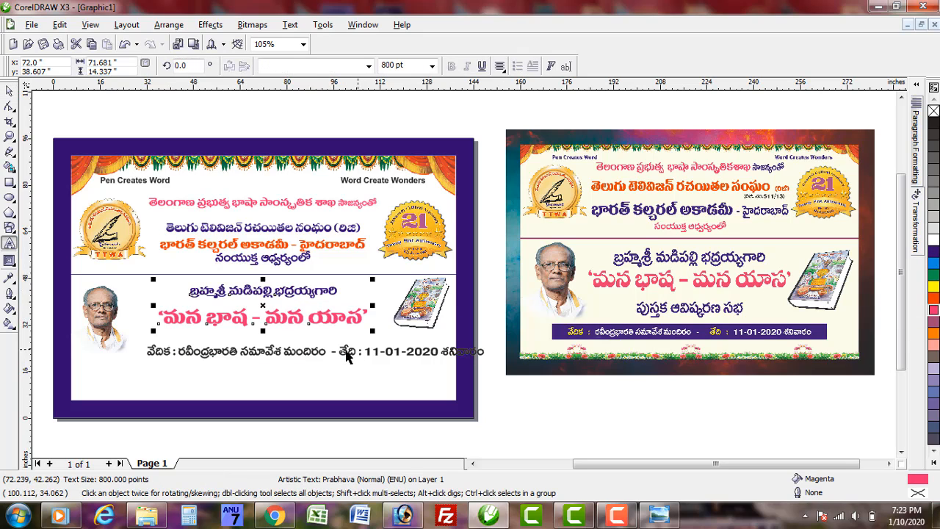
pyautogui.click(933, 254)
pyautogui.keyDown('shift'); pyautogui.click(368, 372); pyautogui.keyUp('shift')
pyautogui.press('c')
# Scale the venue and date line to about 92.6 inches wide and move it down near the banner's lower edge.
pyautogui.click(331, 355)
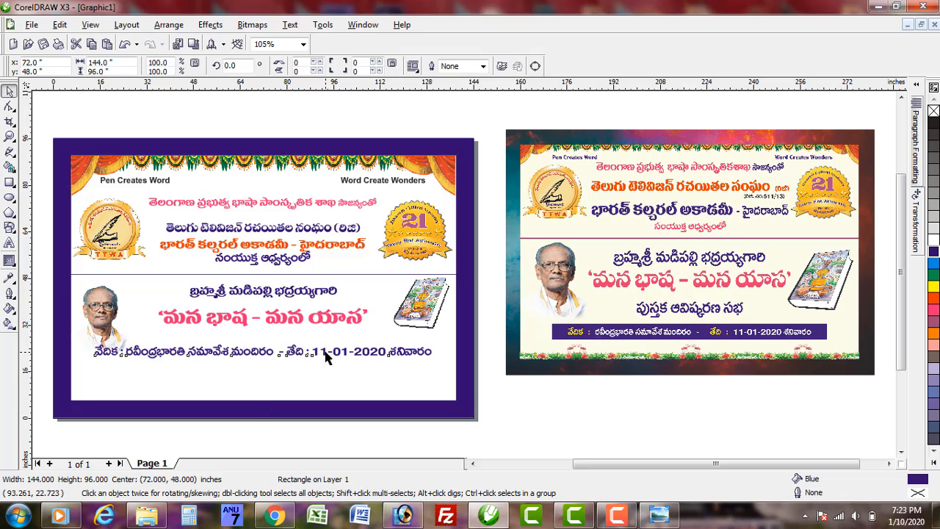
pyautogui.click(325, 352)
pyautogui.moveTo(436, 340); pyautogui.dragTo(400, 344)
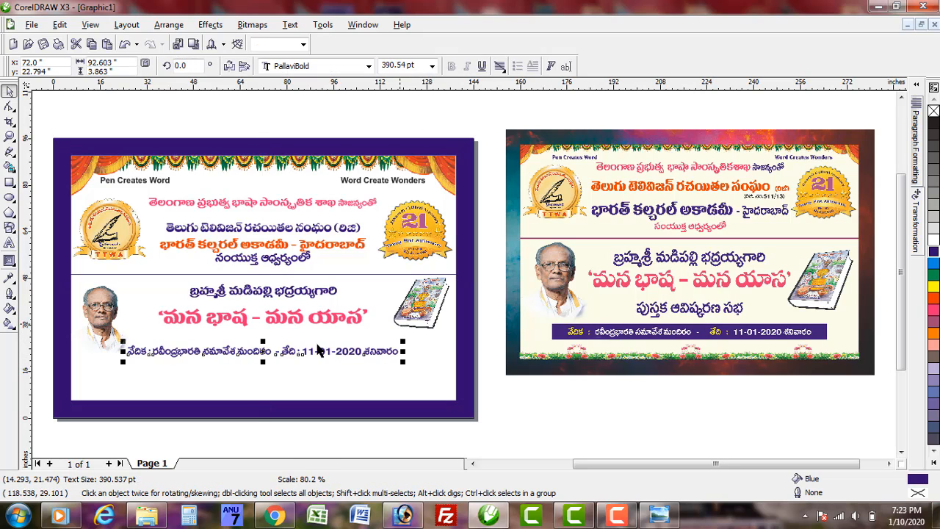
pyautogui.moveTo(311, 350); pyautogui.dragTo(327, 371)
# Draw a rectangle about 97 x 8.3 inches and centre it both ways around the venue and date line.
pyautogui.press('F6')
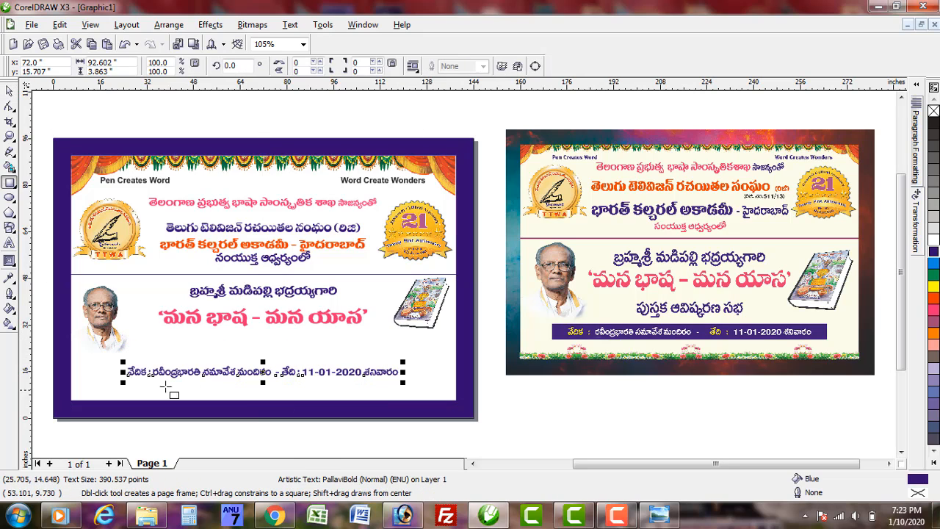
pyautogui.moveTo(133, 358); pyautogui.dragTo(418, 383)
pyautogui.press('space')
pyautogui.keyDown('shift'); pyautogui.click(385, 373); pyautogui.keyUp('shift')
pyautogui.press('c')
pyautogui.press('e')
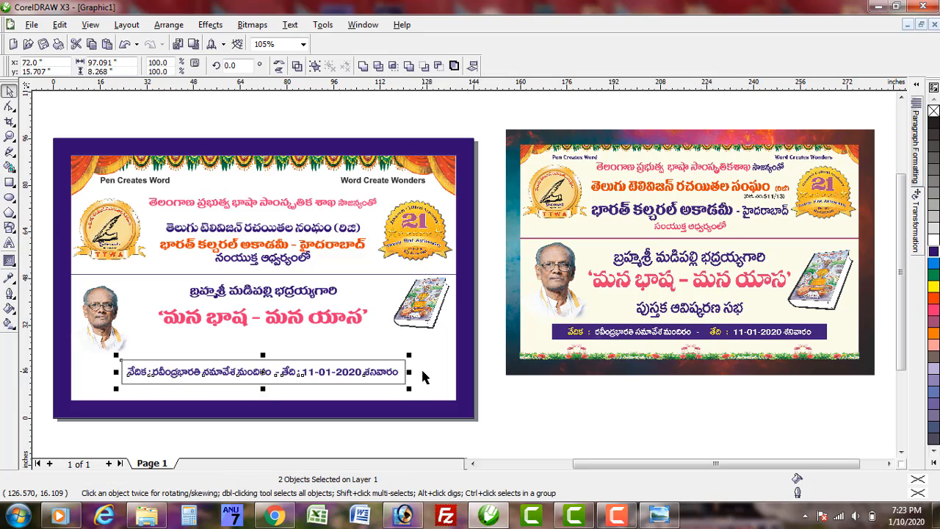
pyautogui.click(392, 372)
pyautogui.click(389, 372)
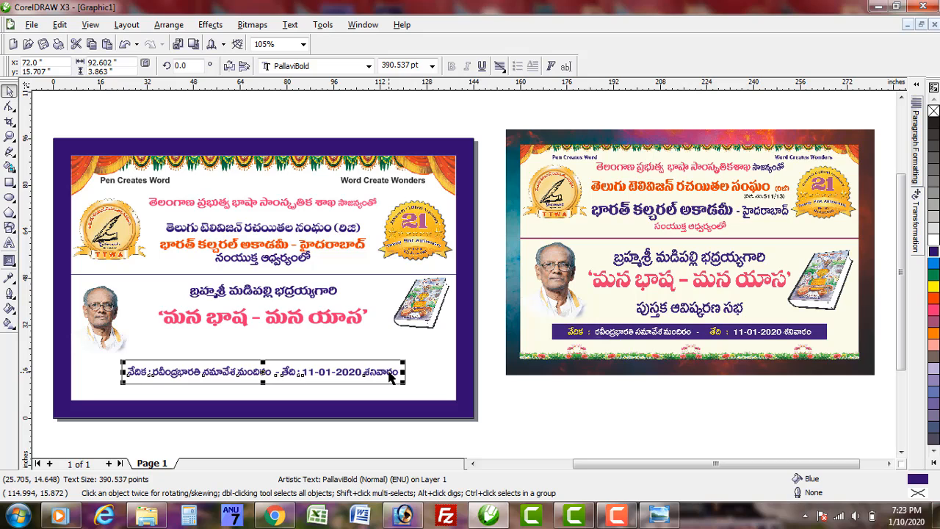
# Enlarge the man's portrait to about 30.3 x 38 inches and shift it slightly inward from the border.
pyautogui.click(115, 324)
pyautogui.moveTo(144, 277); pyautogui.dragTo(154, 266)
pyautogui.moveTo(100, 317); pyautogui.dragTo(110, 316)
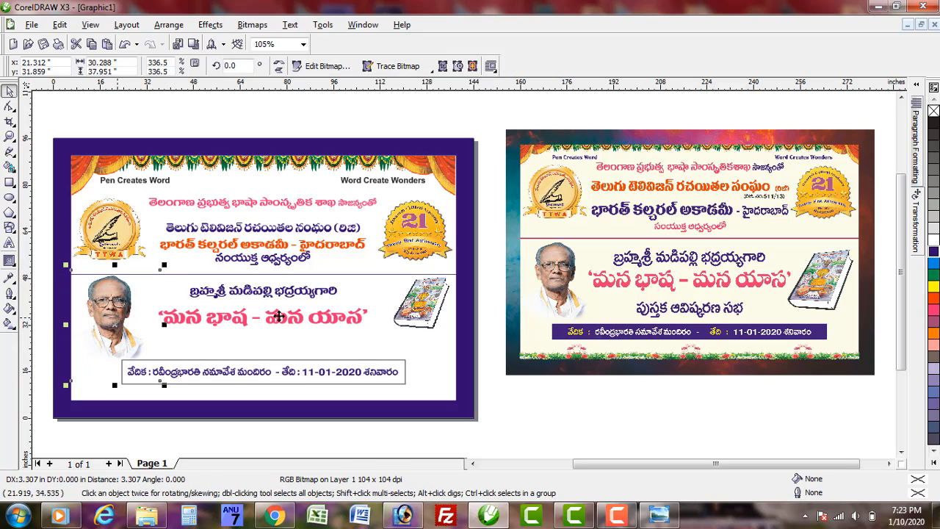
# Enlarge the book image to about 24.5 x 22.6 inches and position it between the divider and the venue line.
pyautogui.click(397, 281)
pyautogui.moveTo(391, 275); pyautogui.dragTo(365, 253)
pyautogui.moveTo(420, 294); pyautogui.dragTo(420, 315)
pyautogui.moveTo(452, 278); pyautogui.dragTo(419, 297)
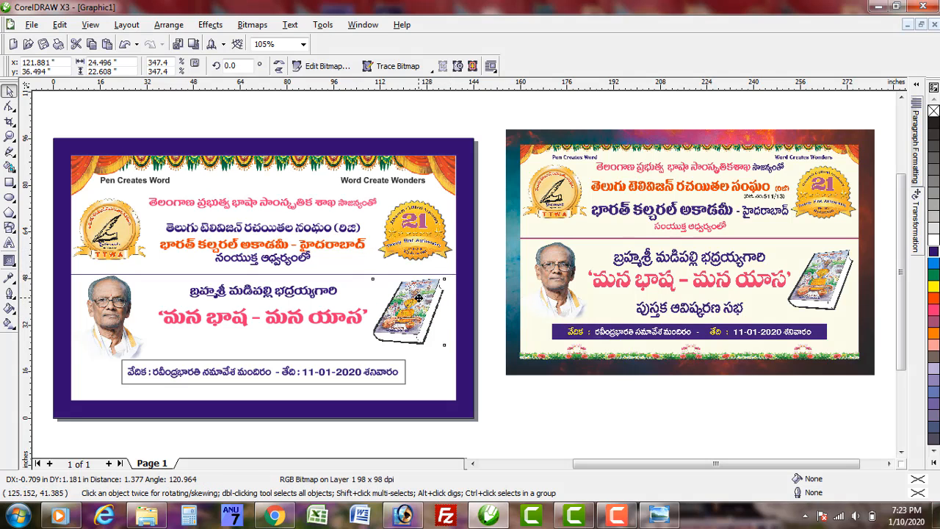
# Fill the inner rectangle with a pale cream of C0 M0 Y7 K0.
pyautogui.click(283, 122)
pyautogui.click(262, 182)
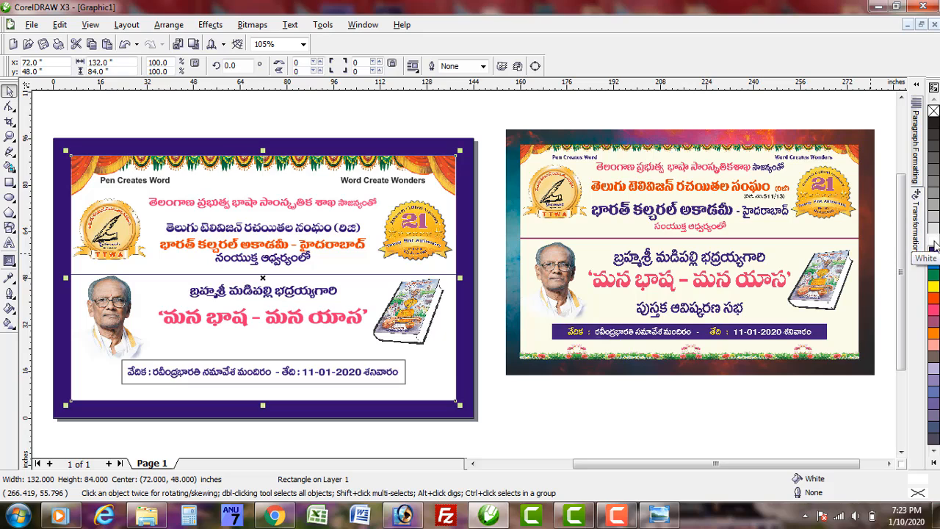
pyautogui.click(933, 275)
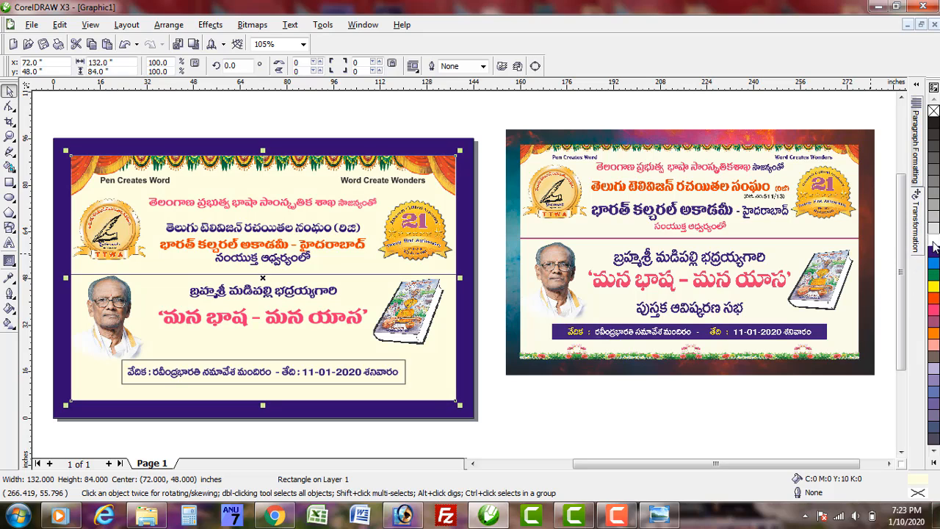
pyautogui.click(361, 104)
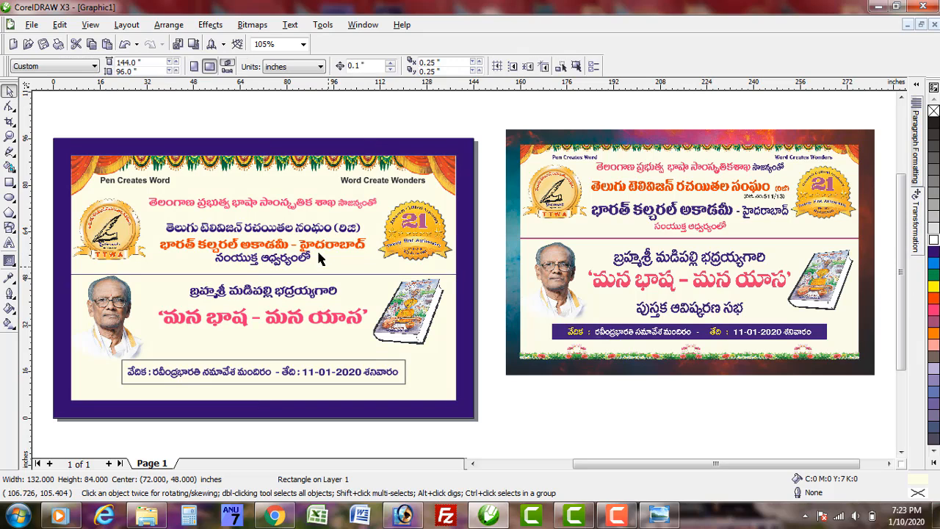
# Move the second and third Telugu lines together slightly upward, closer to the top line.
pyautogui.click(323, 245)
pyautogui.keyDown('shift'); pyautogui.click(328, 230); pyautogui.keyUp('shift')
pyautogui.moveTo(329, 230); pyautogui.dragTo(328, 224)
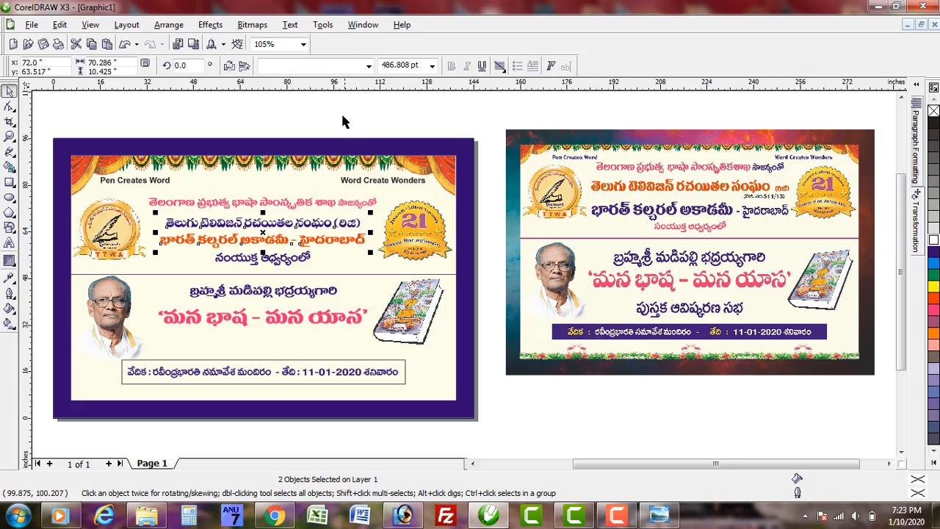
pyautogui.click(344, 122)
# Add the text "OK" beneath the reference banner and enlarge it.
pyautogui.press('F8')
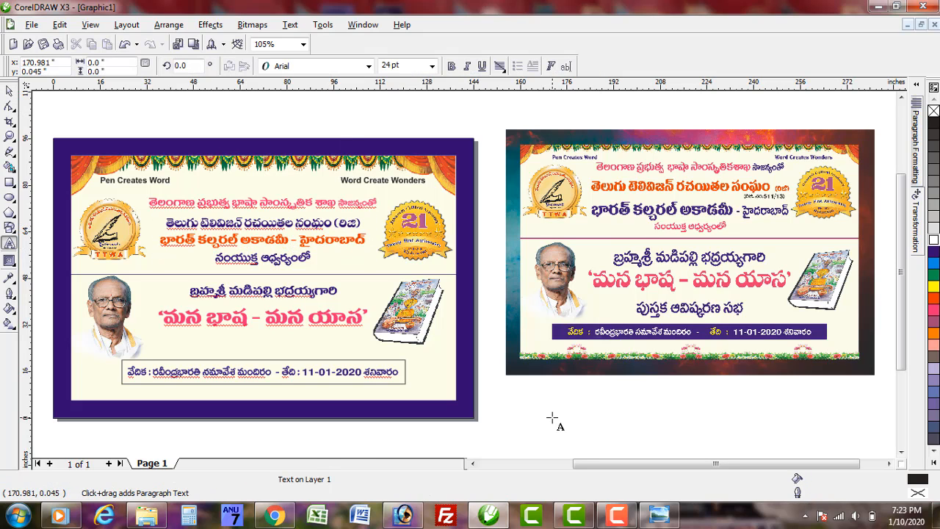
pyautogui.click(552, 417)
pyautogui.write('OK')
pyautogui.hotkey('ctrl', 'space')
pyautogui.moveTo(554, 415); pyautogui.dragTo(605, 389)
pyautogui.click(692, 407)
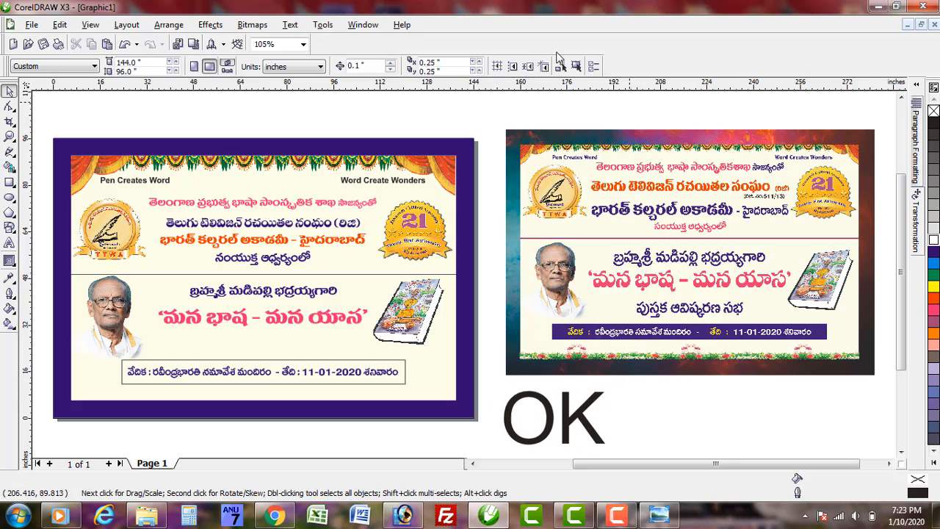